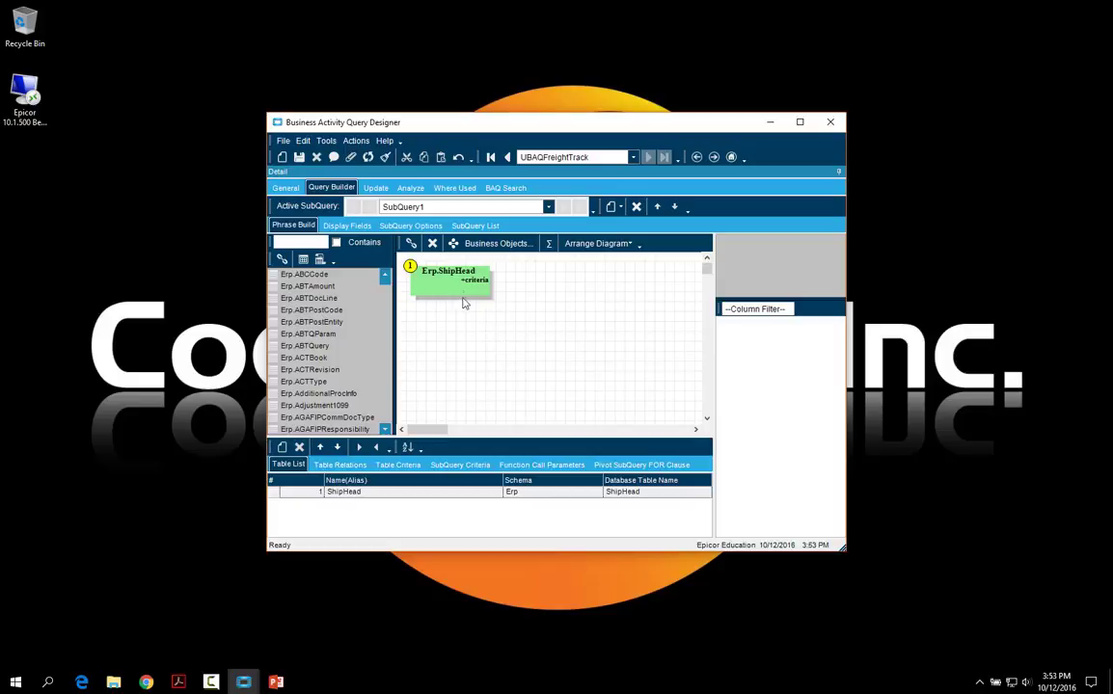
Review the table criteria applied to ShipHead and the display columns selected for the UBAQFreightTrack query.
{"action": "left_click", "coordinate": [454, 289]}
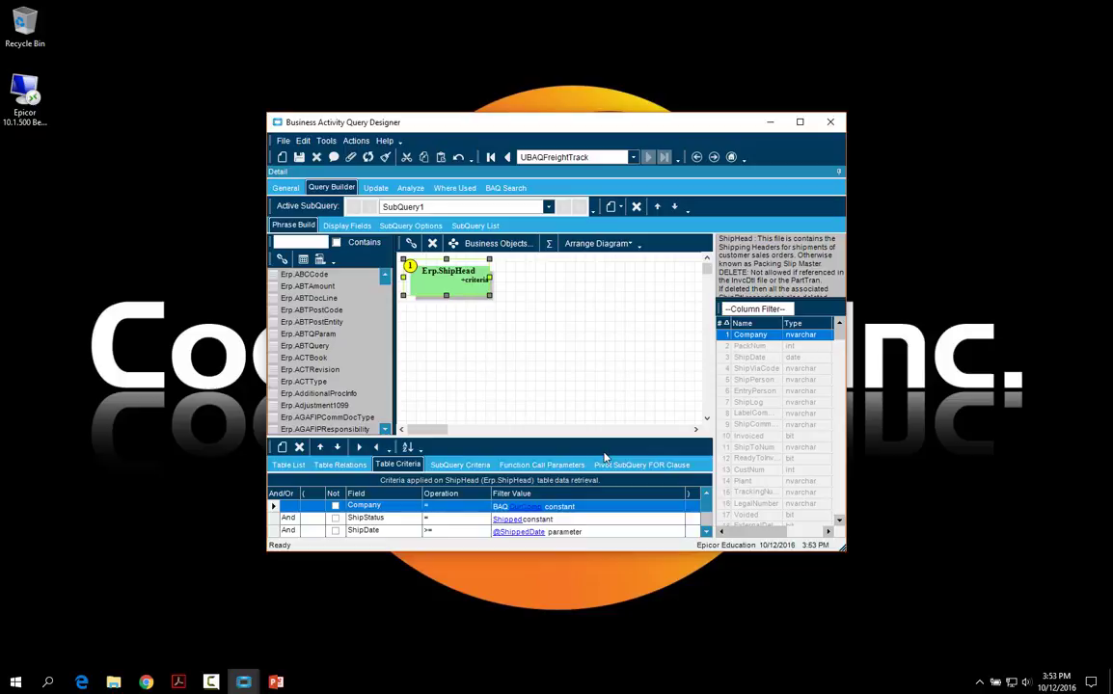
{"action": "left_click", "coordinate": [707, 533]}
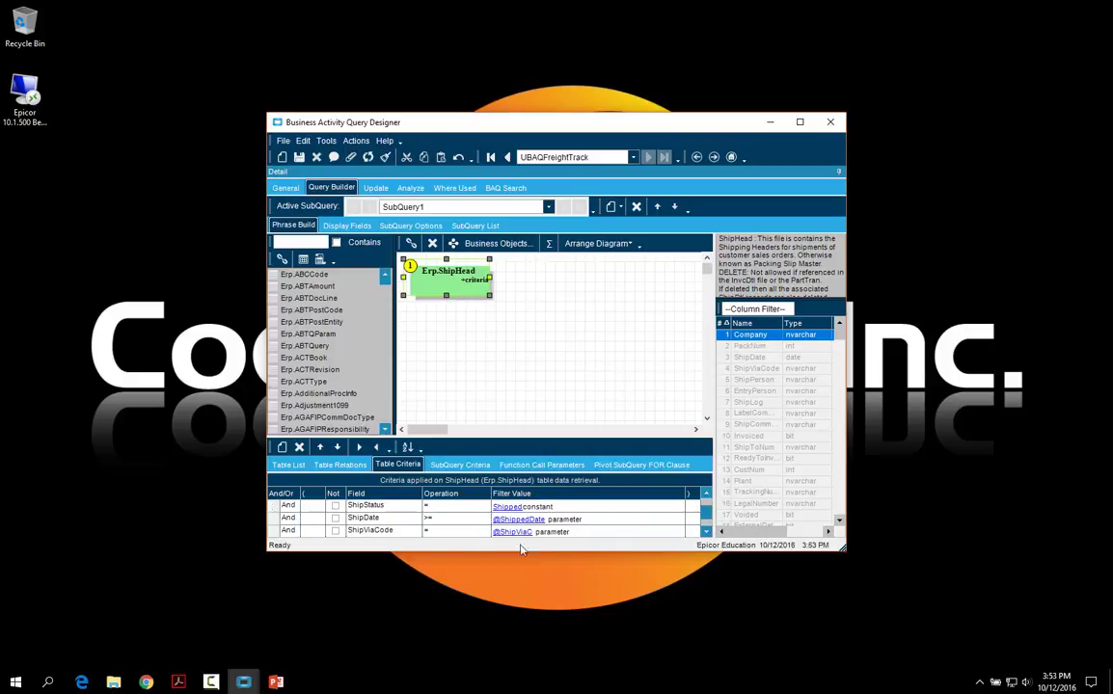
{"action": "left_click", "coordinate": [433, 522]}
{"action": "left_click", "coordinate": [347, 224]}
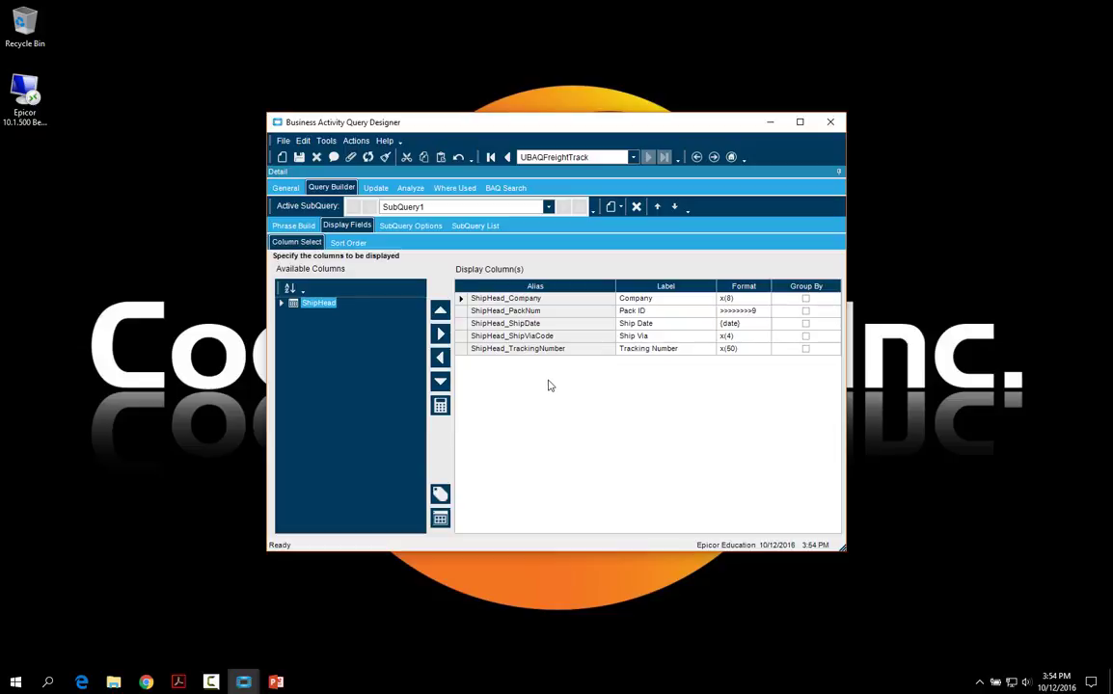
Review the query's update settings, including the updatable fields, BPM update processing, and both object and query column mappings.
{"action": "left_click", "coordinate": [376, 188]}
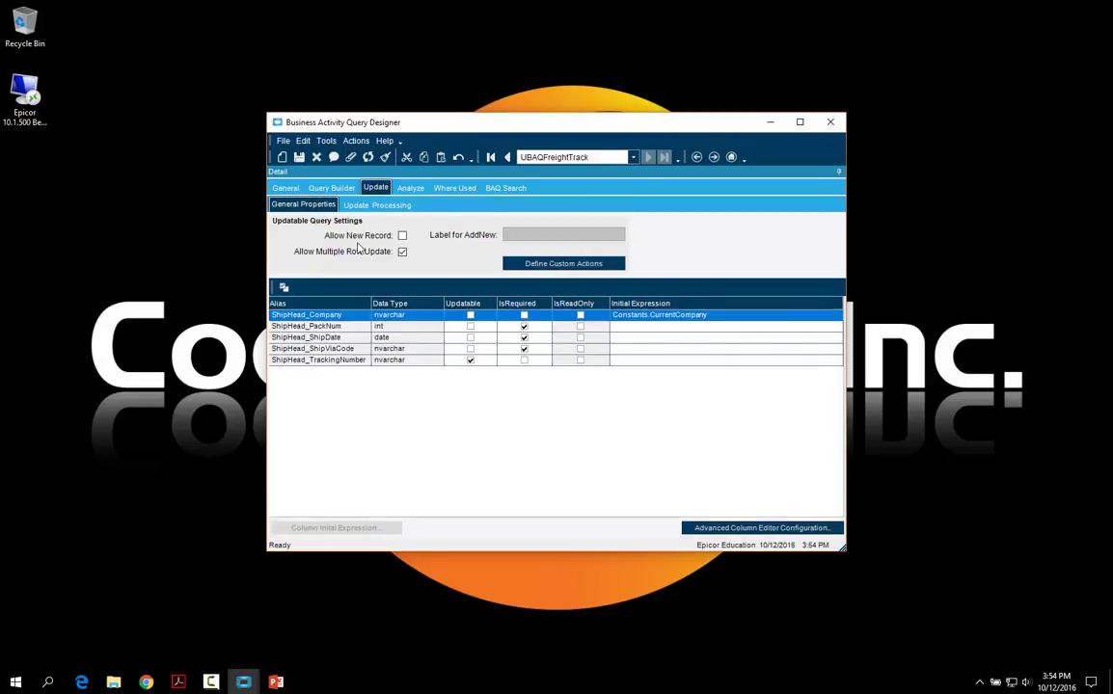
{"action": "left_click", "coordinate": [366, 204]}
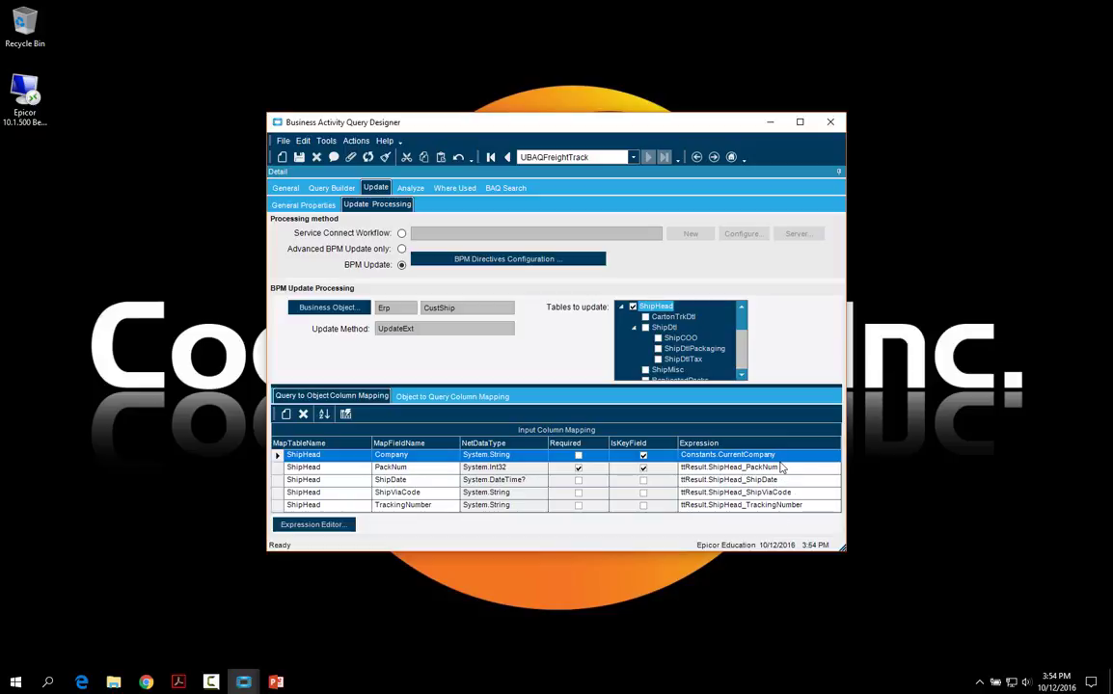
{"action": "left_click", "coordinate": [489, 399]}
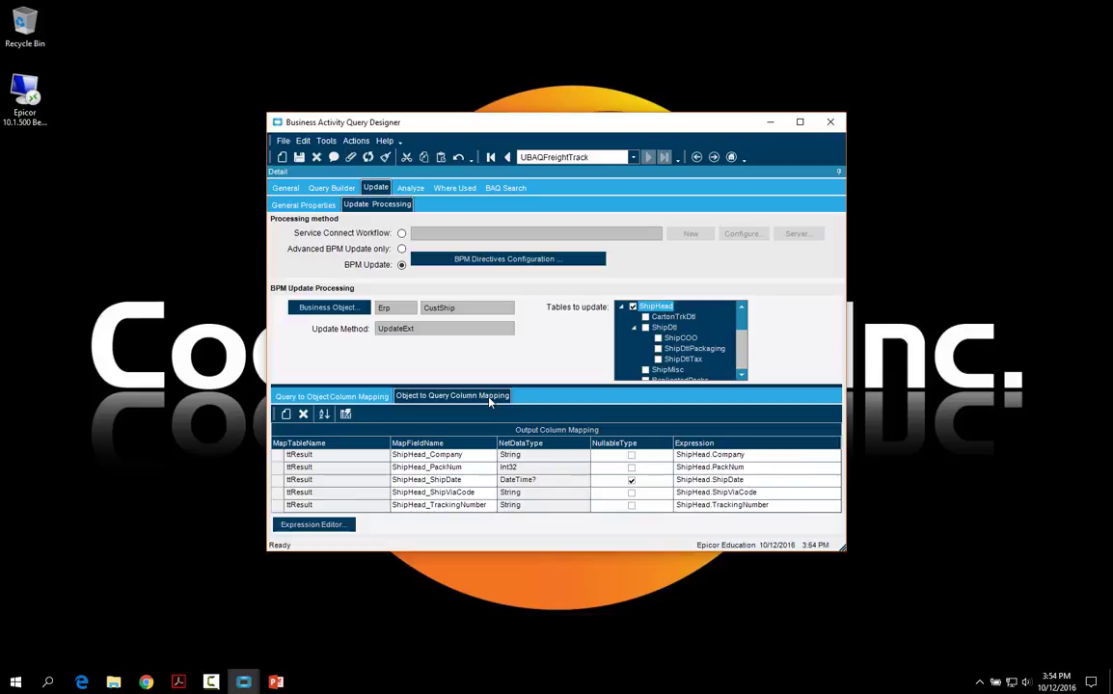
{"action": "left_click", "coordinate": [305, 206]}
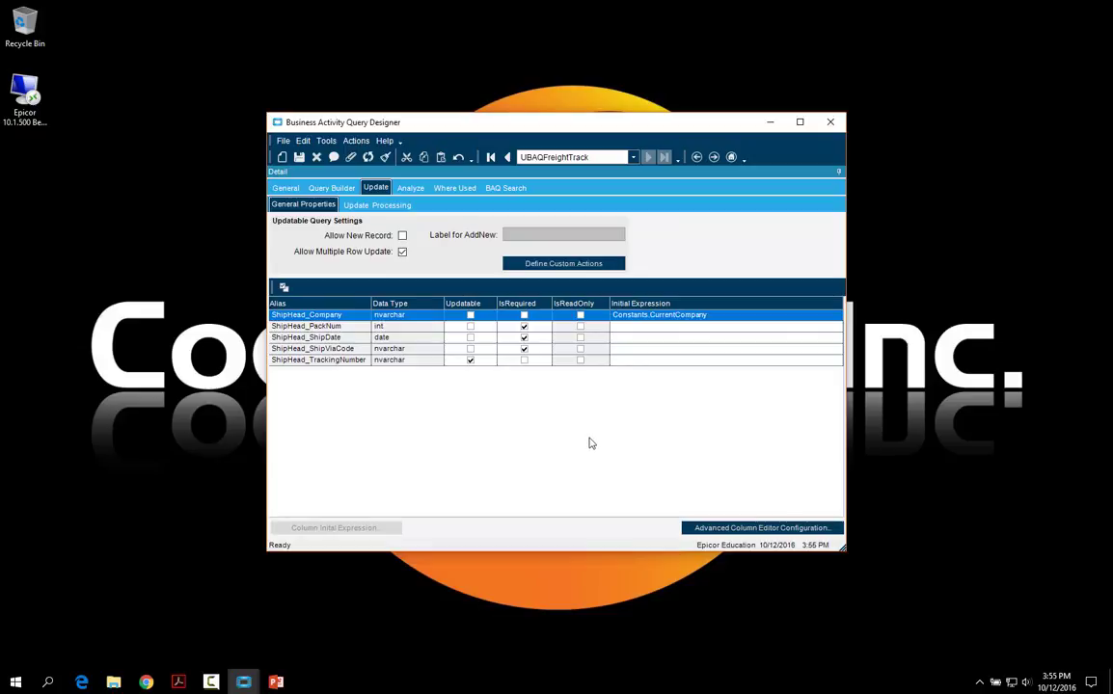
Limit the query analysis to 100 rows and get the updatable list using the default parameter values.
{"action": "left_click", "coordinate": [411, 188]}
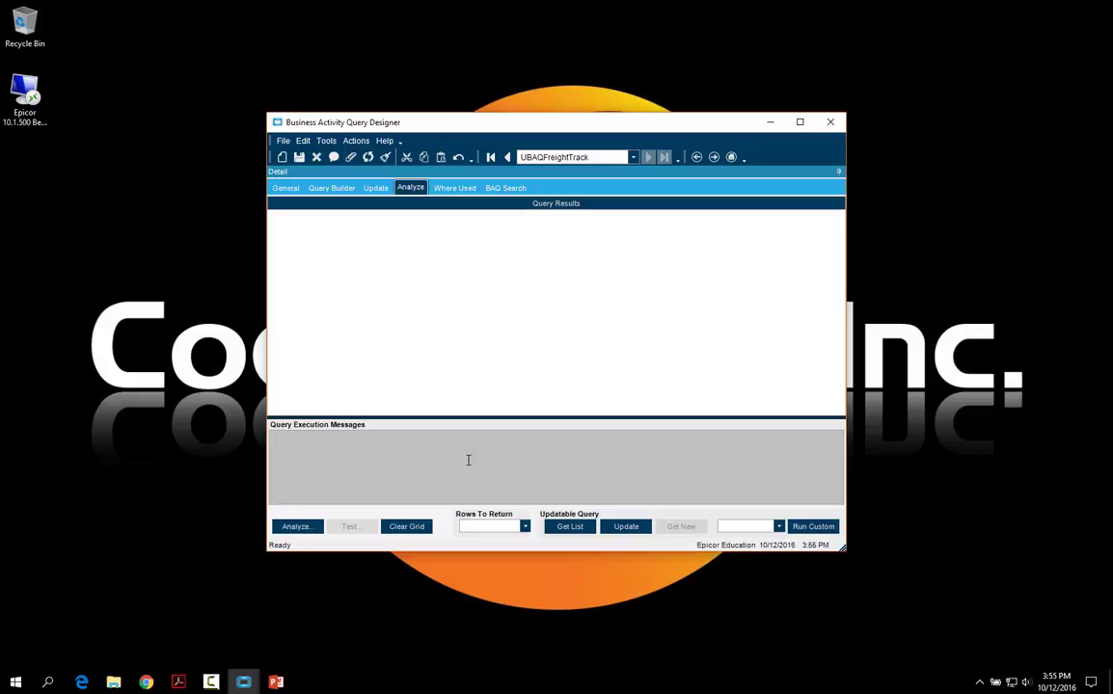
{"action": "left_click", "coordinate": [525, 526]}
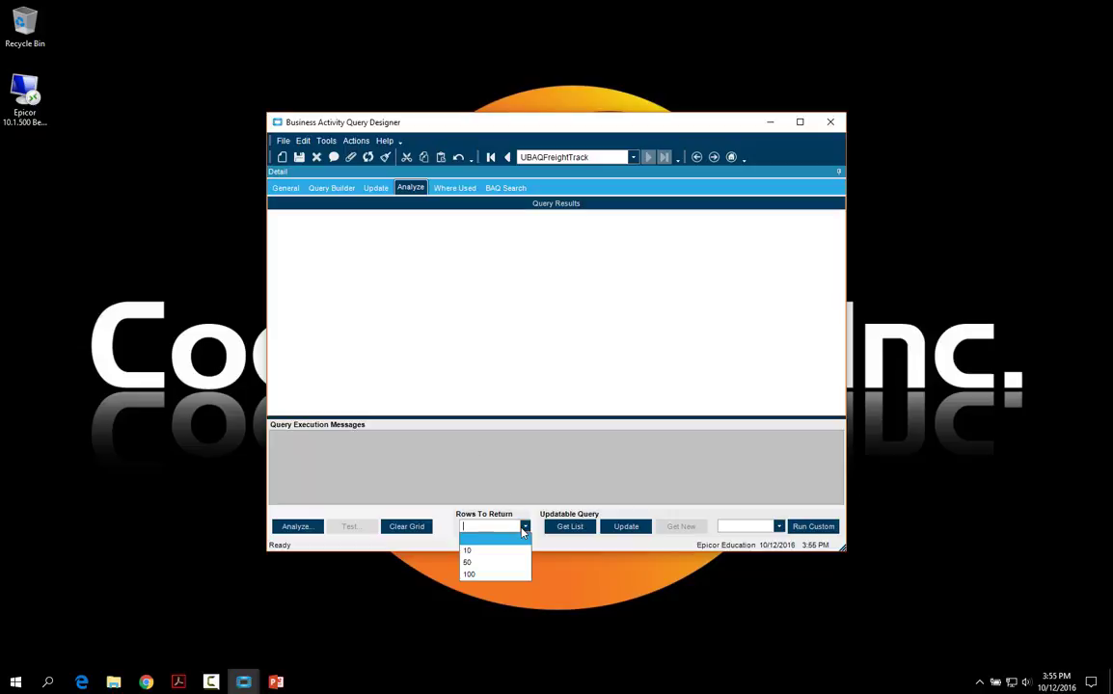
{"action": "left_click", "coordinate": [473, 574]}
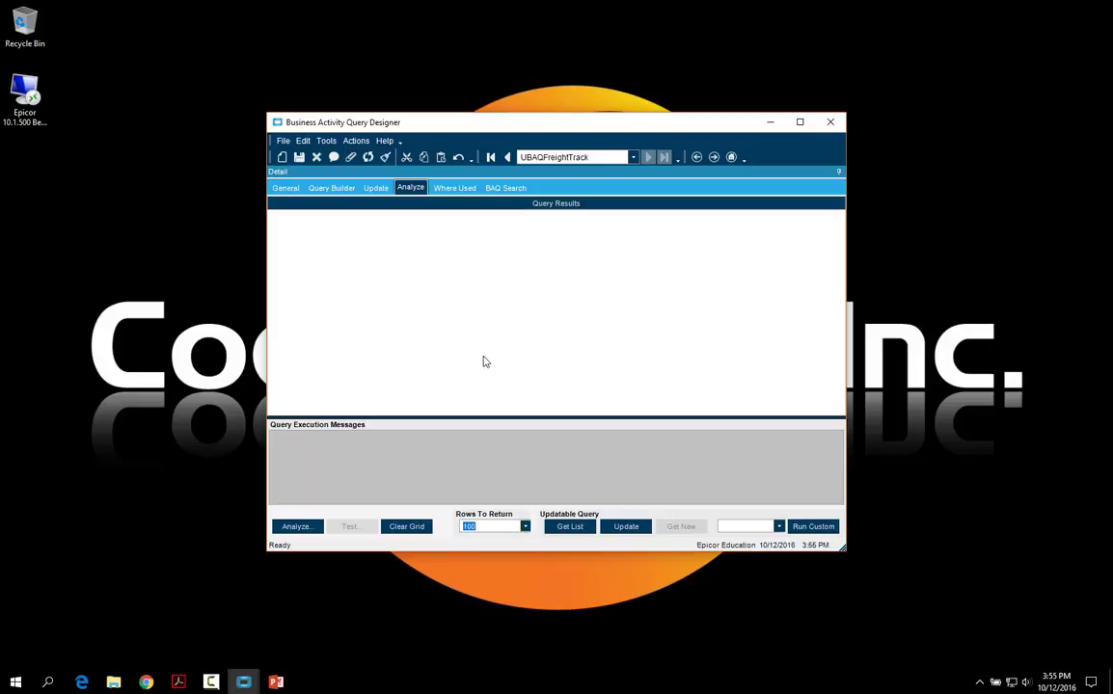
{"action": "left_click", "coordinate": [566, 530]}
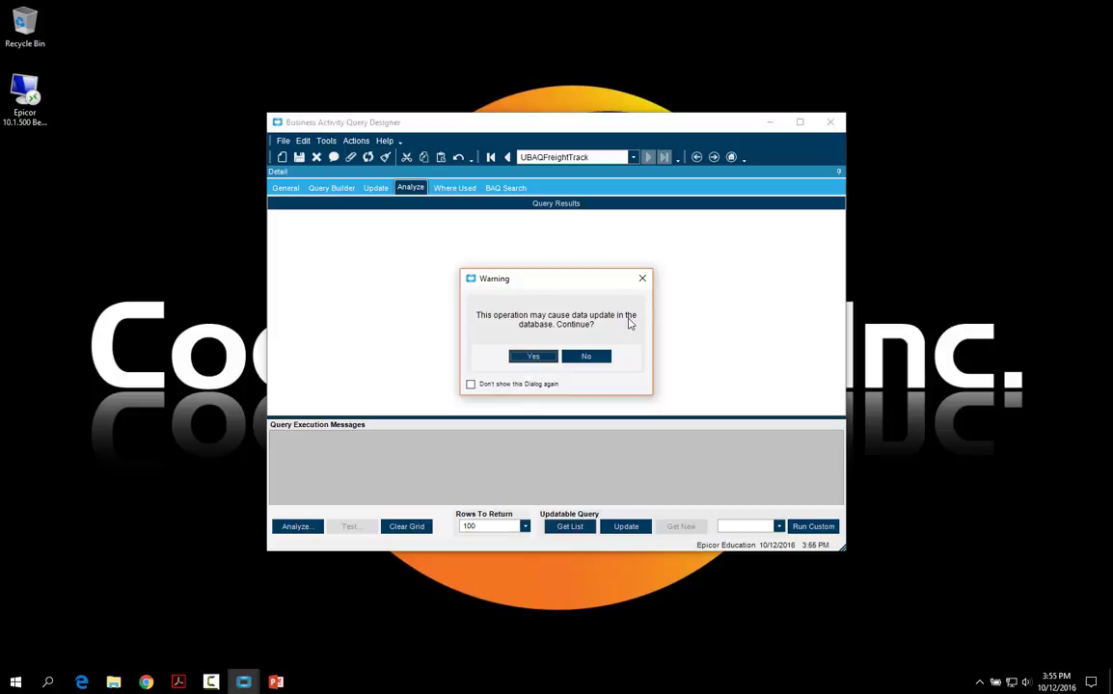
{"action": "left_click", "coordinate": [533, 356]}
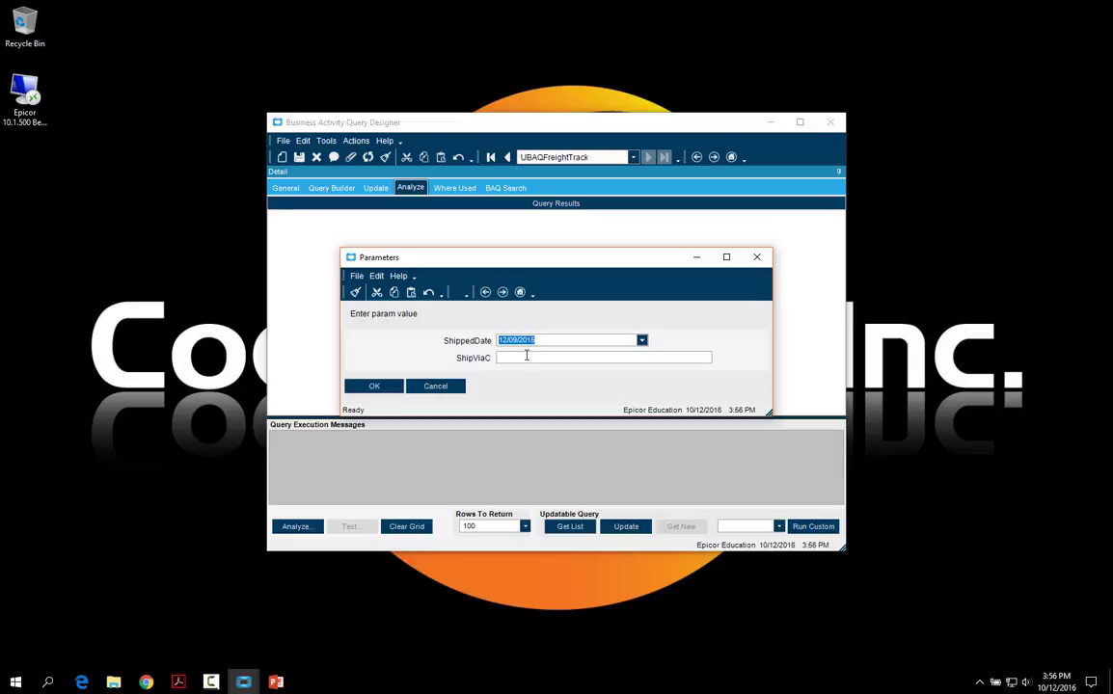
{"action": "left_click", "coordinate": [392, 390]}
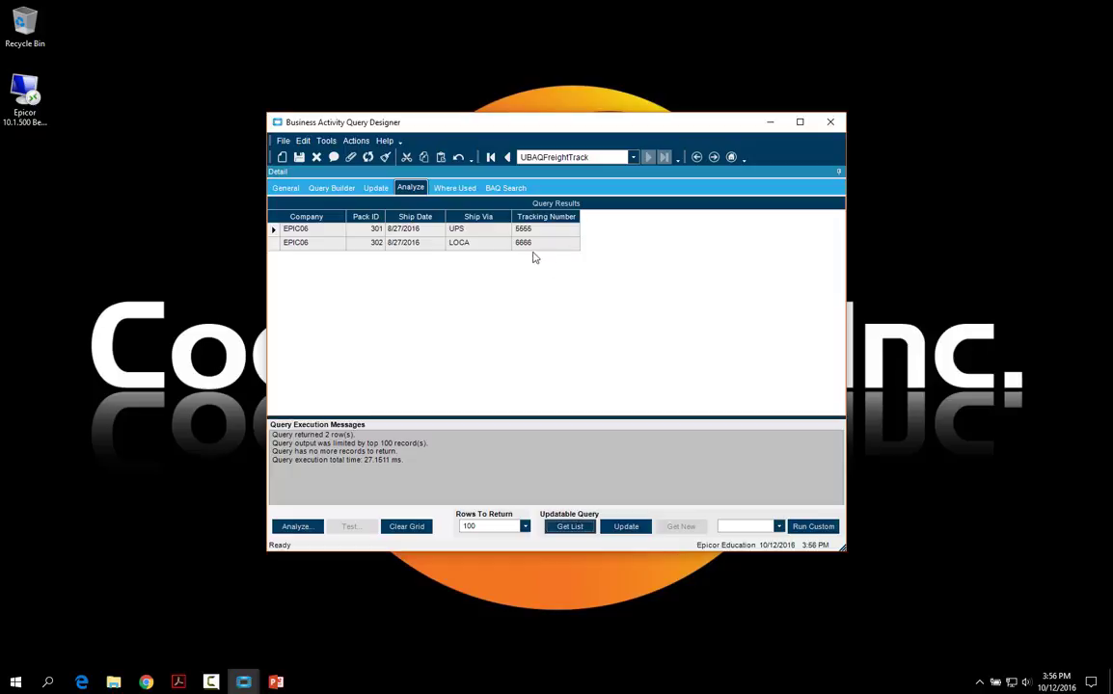
Change the UPS shipment's tracking number to 7777 in the results, and get the list again without running the update.
{"action": "double_click", "coordinate": [275, 231]}
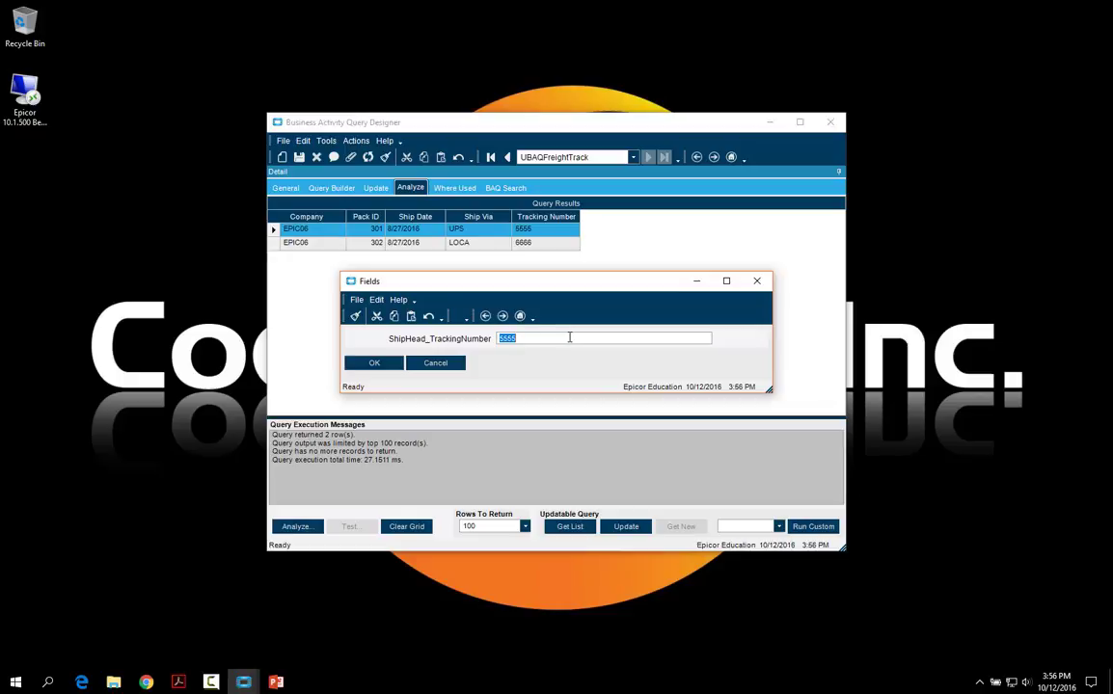
{"action": "type", "text": "7777"}
{"action": "key", "text": "Return"}
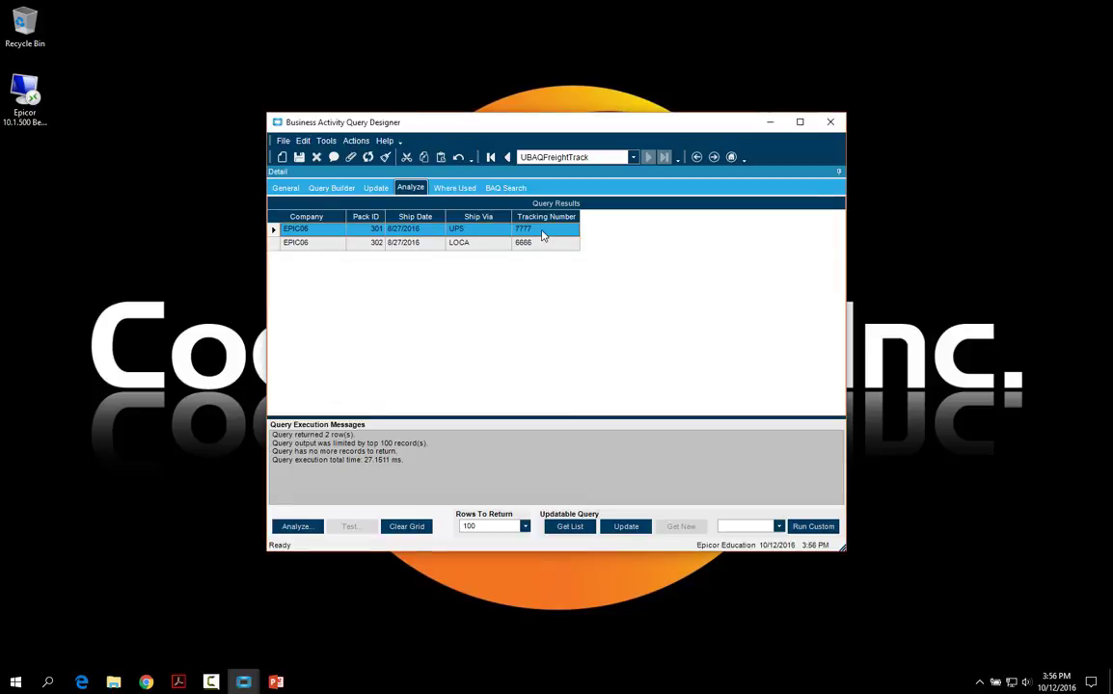
{"action": "left_click", "coordinate": [567, 528]}
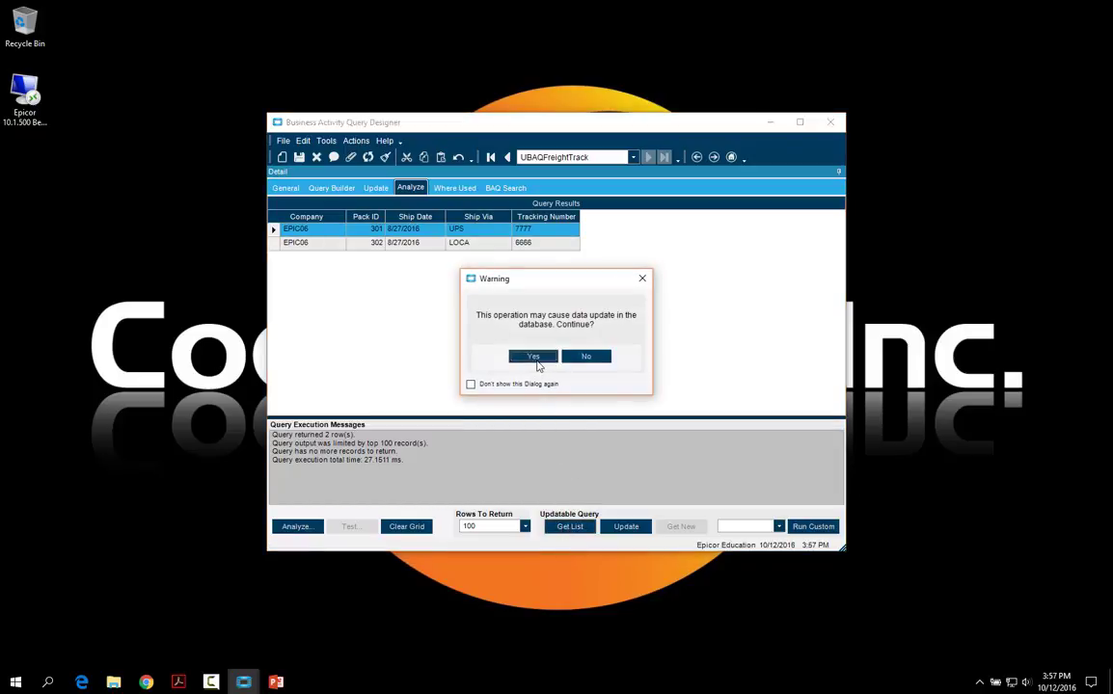
{"action": "left_click", "coordinate": [534, 356]}
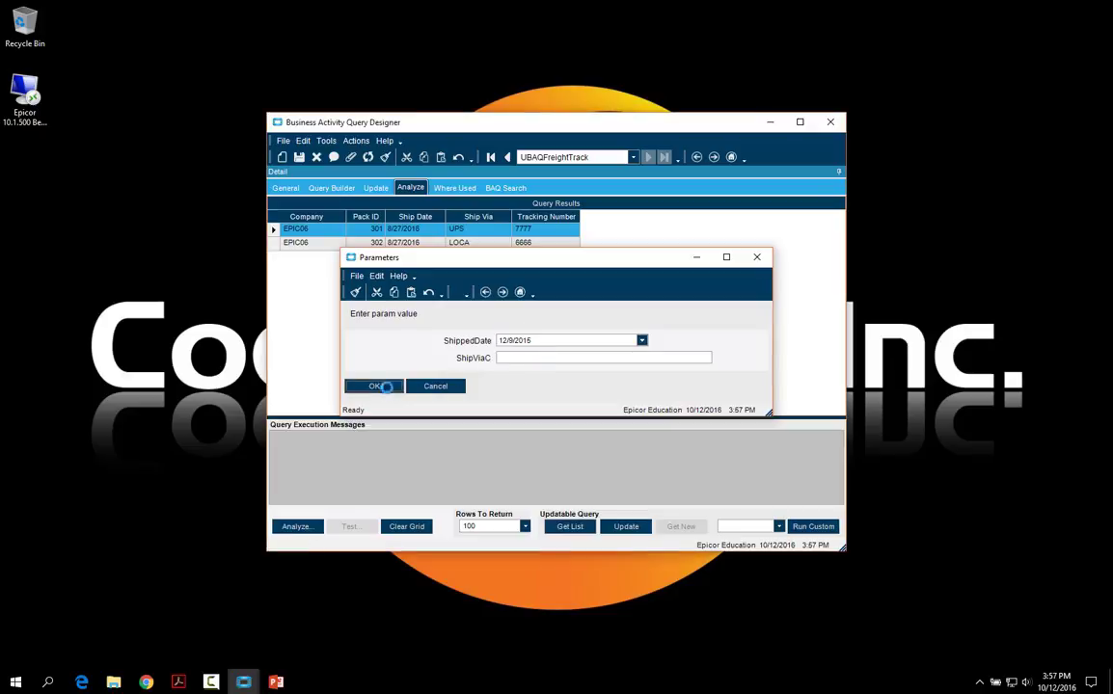
{"action": "left_click", "coordinate": [382, 387]}
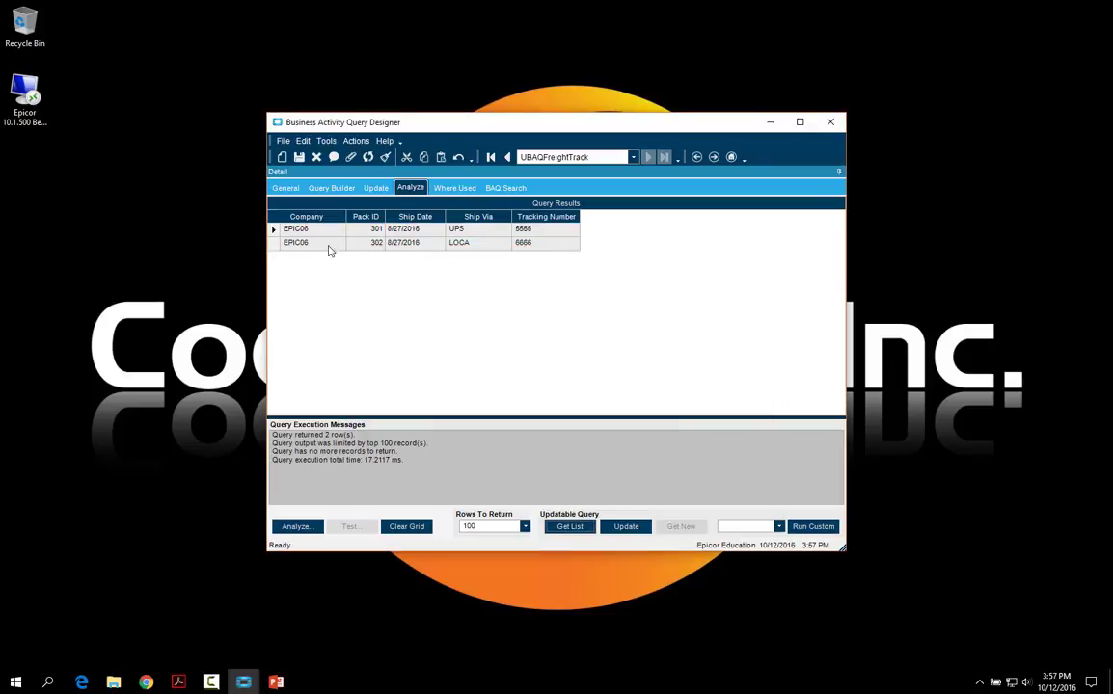
Set the tracking numbers to 7777 for the UPS shipment and 8888 for the LOCA shipment, and update the database.
{"action": "left_click", "coordinate": [275, 231]}
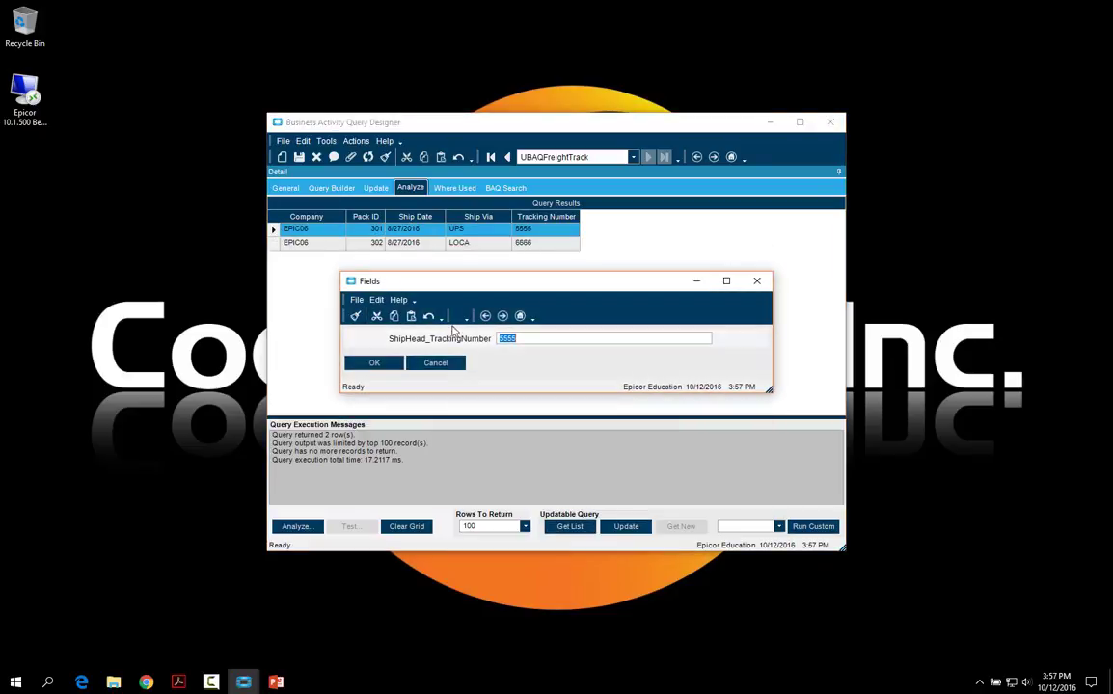
{"action": "type", "text": "7777"}
{"action": "key", "text": "Return"}
{"action": "left_click", "coordinate": [275, 244]}
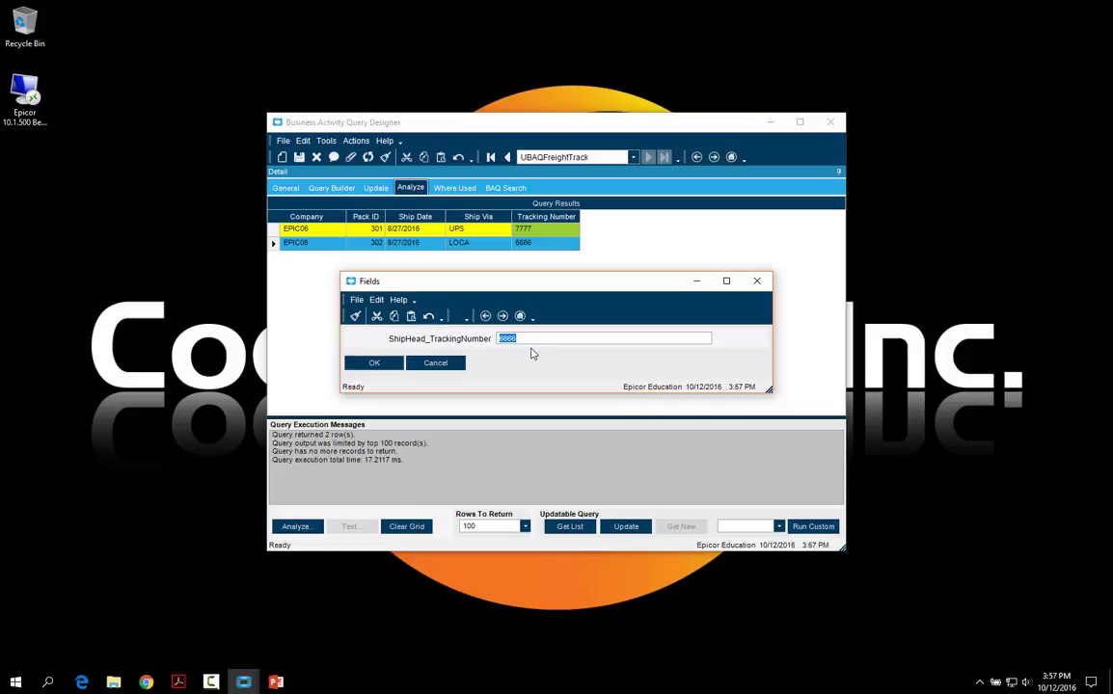
{"action": "type", "text": "8888"}
{"action": "key", "text": "Return"}
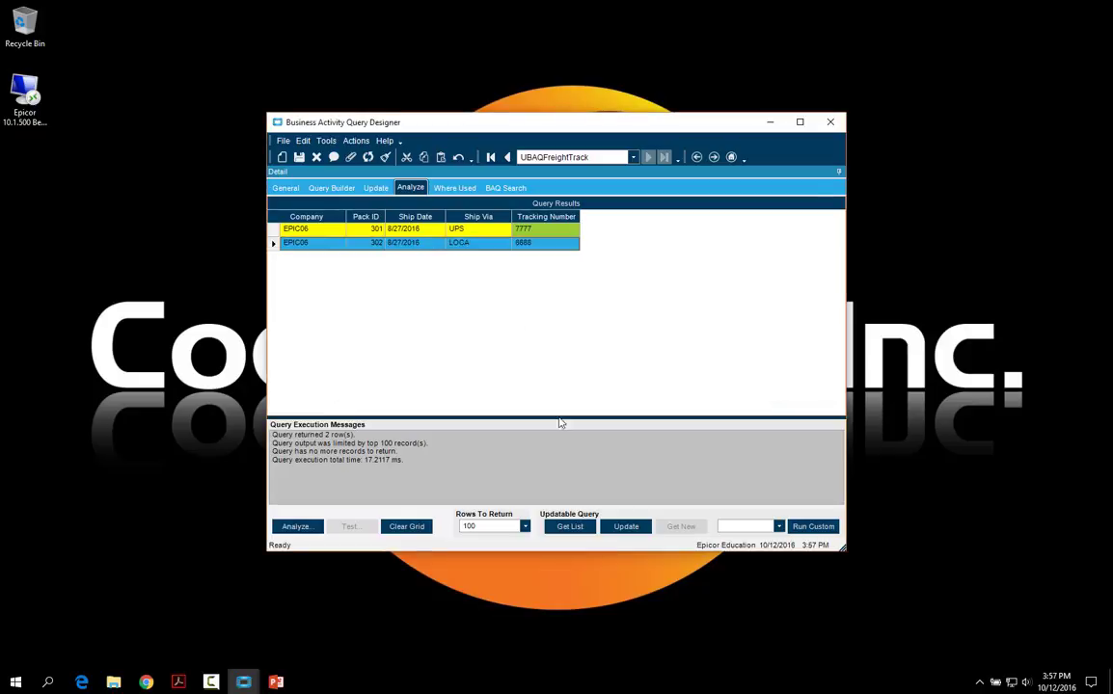
{"action": "left_click", "coordinate": [620, 524]}
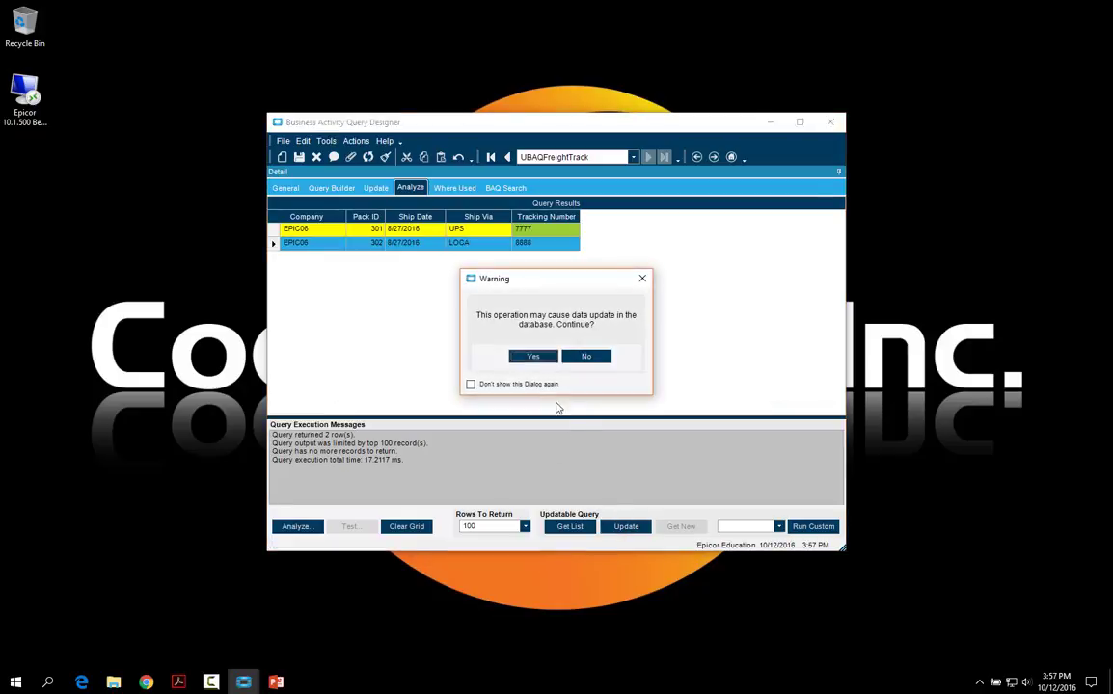
{"action": "left_click", "coordinate": [533, 357]}
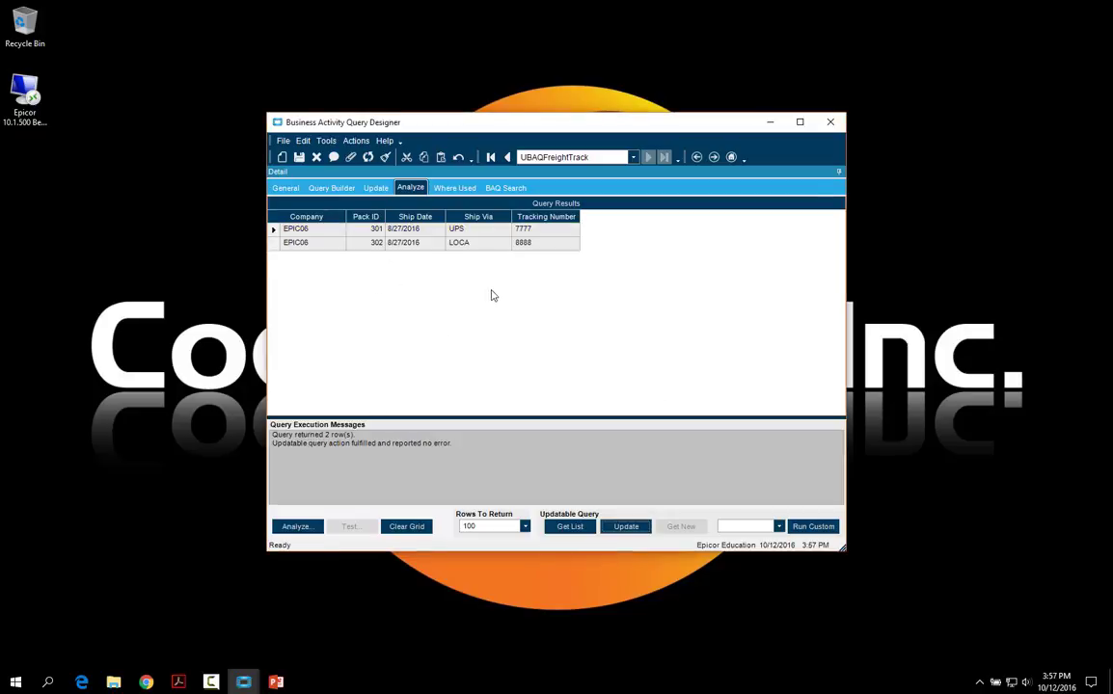
Get the updatable query's list again with the default parameters to check the saved tracking numbers.
{"action": "left_click", "coordinate": [569, 527]}
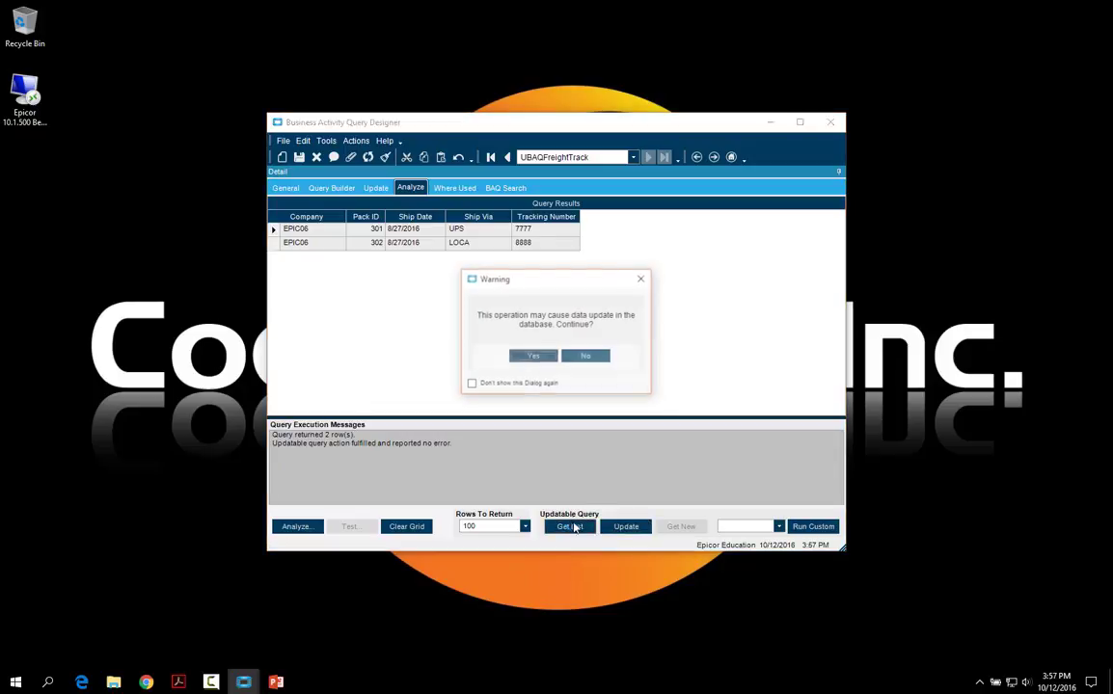
{"action": "left_click", "coordinate": [533, 356]}
{"action": "left_click", "coordinate": [405, 385]}
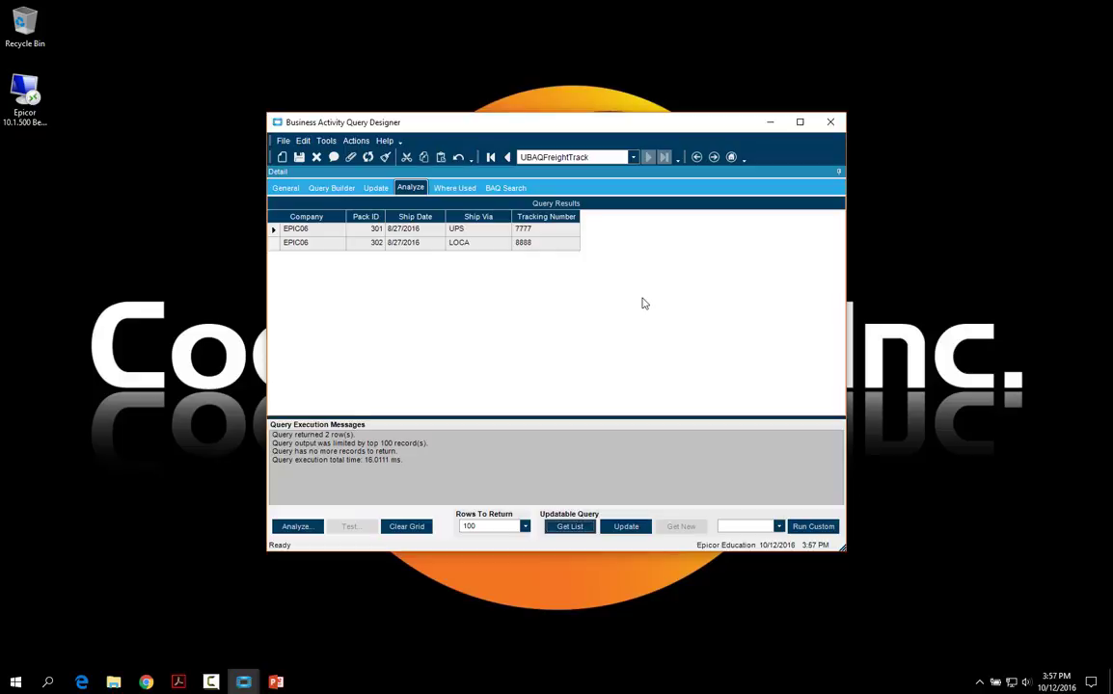
Switch to the Update Tracking Numbers dashboard and launch its test application from the Deploy Dashboard options.
{"action": "left_click", "coordinate": [243, 682]}
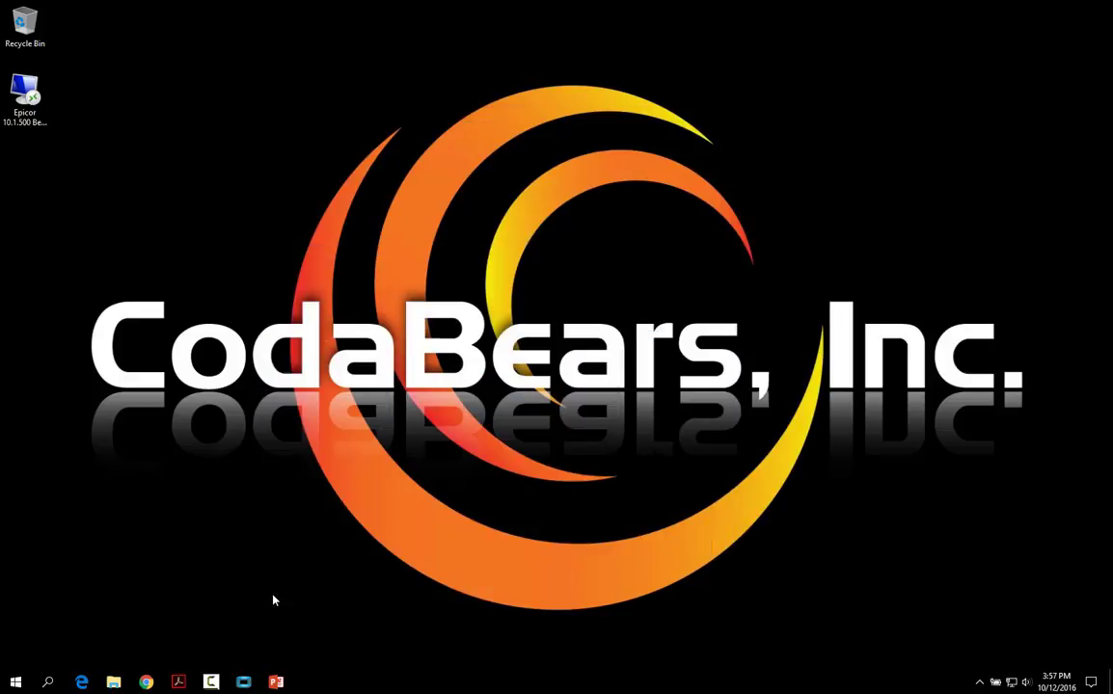
{"action": "mouse_move", "coordinate": [243, 687]}
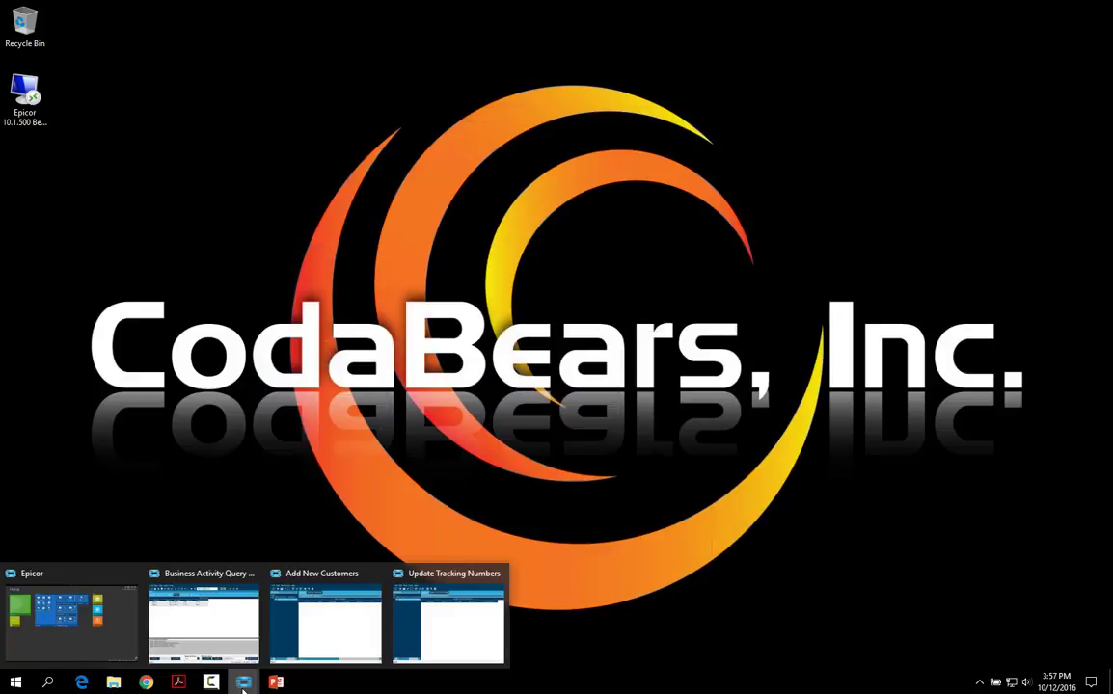
{"action": "left_click", "coordinate": [448, 617]}
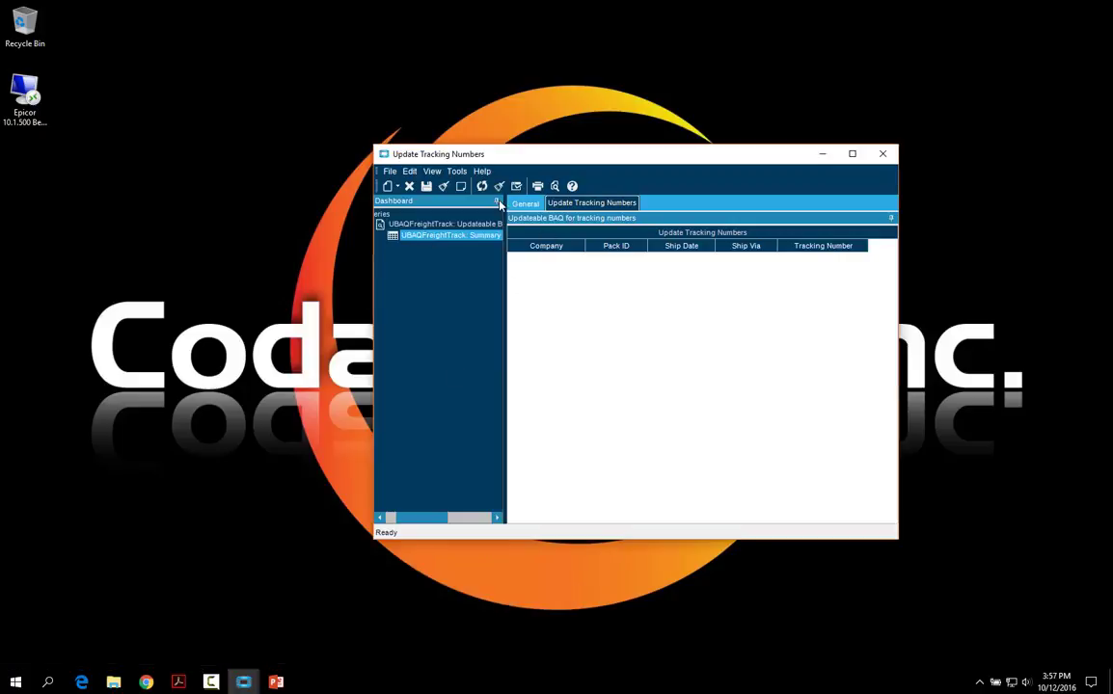
{"action": "left_click", "coordinate": [459, 172]}
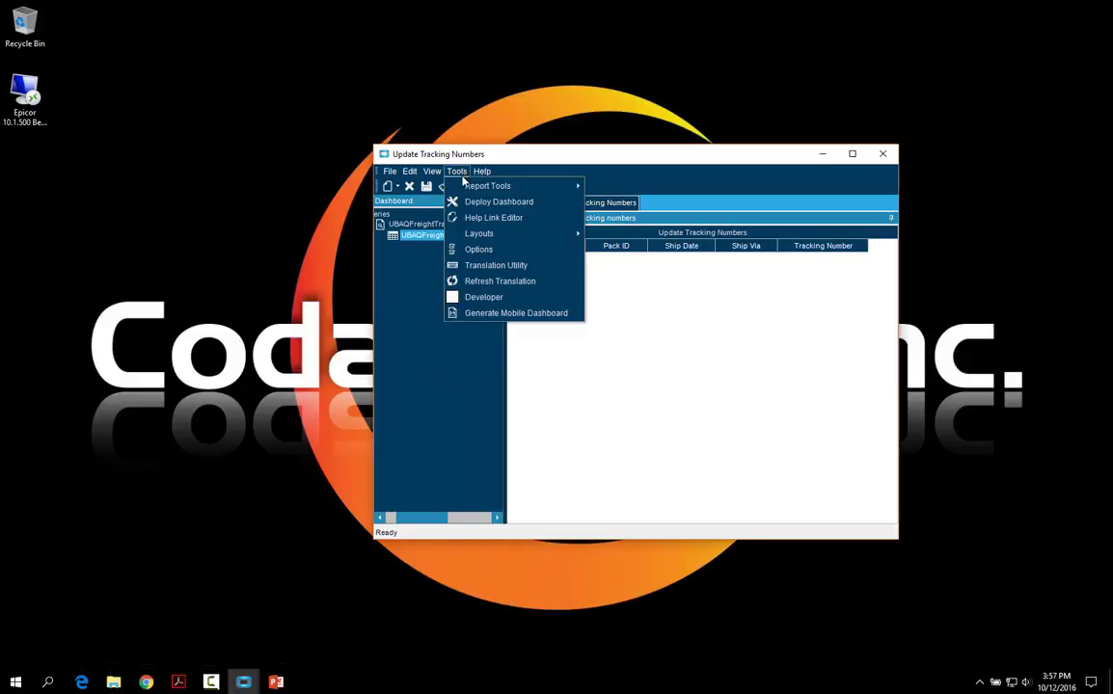
{"action": "left_click", "coordinate": [469, 203]}
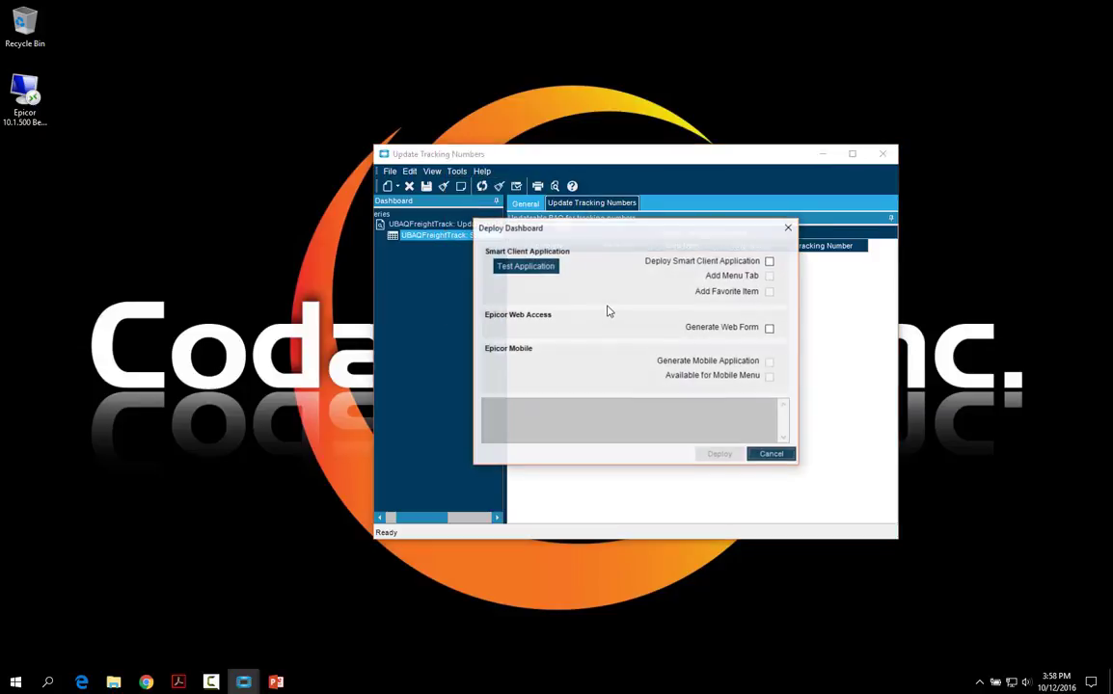
{"action": "left_click", "coordinate": [538, 274]}
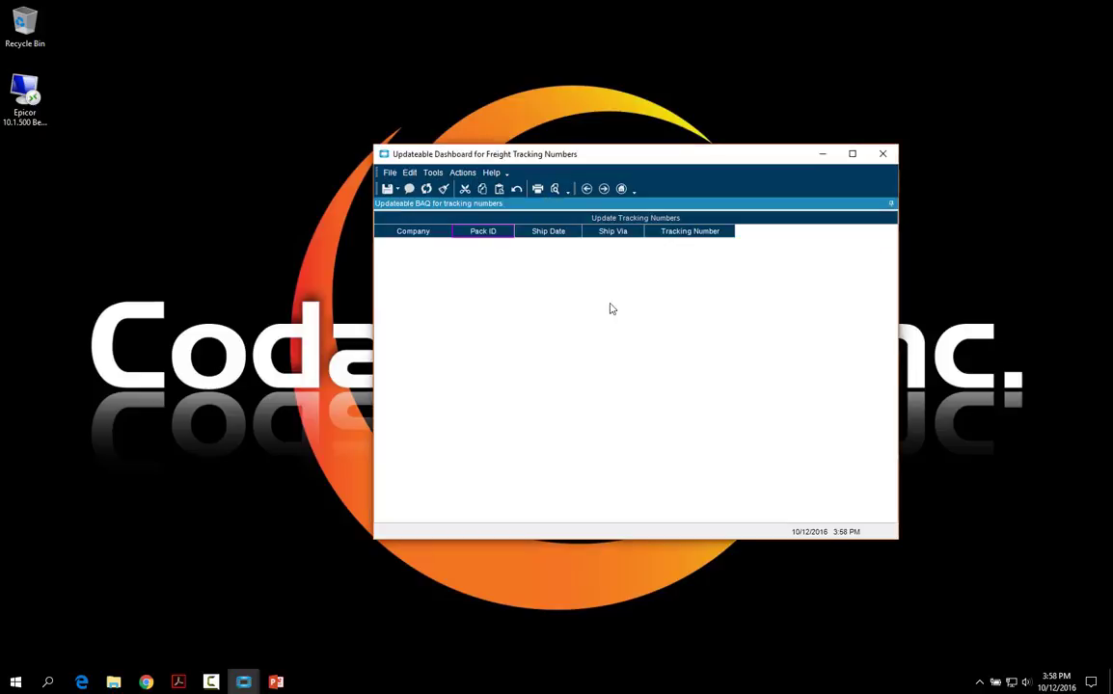
Load the shipments with the default parameters and set the tracking numbers to 9999 for UPS and 0000 for LOCA.
{"action": "left_click", "coordinate": [426, 188]}
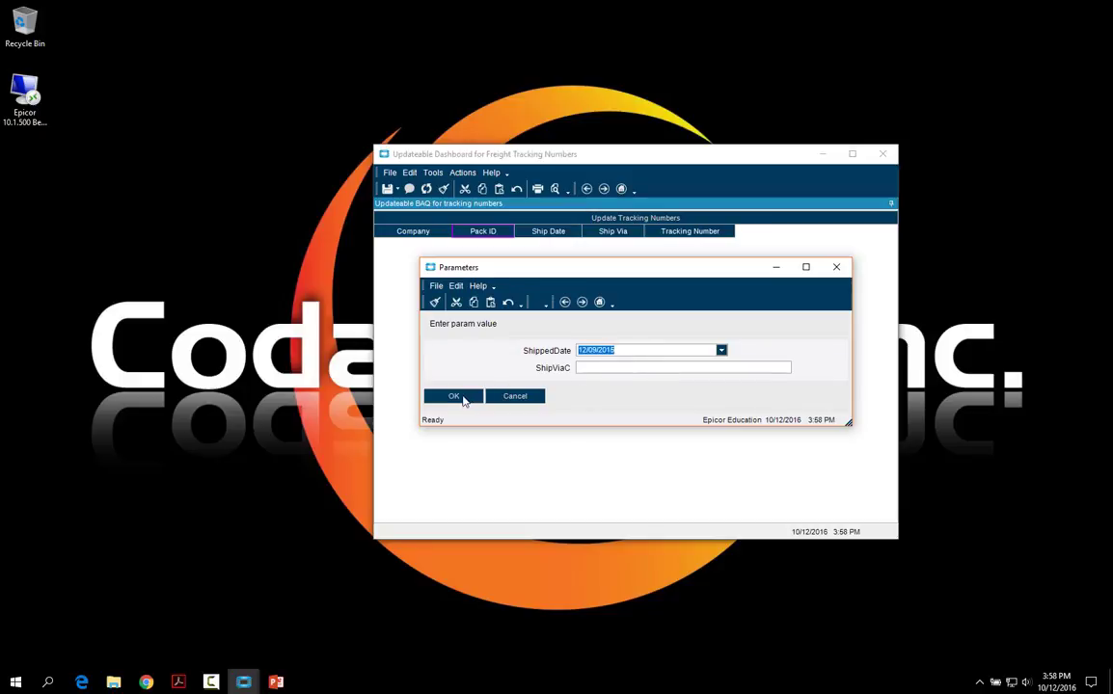
{"action": "left_click", "coordinate": [463, 401]}
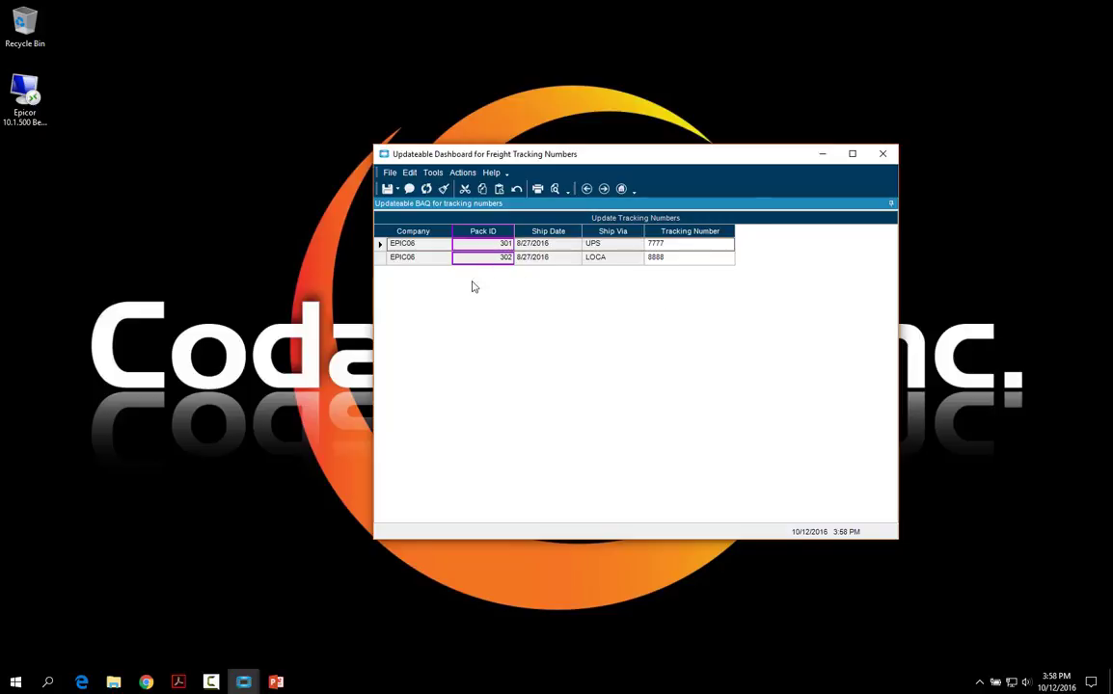
{"action": "left_click", "coordinate": [680, 244]}
{"action": "double_click", "coordinate": [681, 244]}
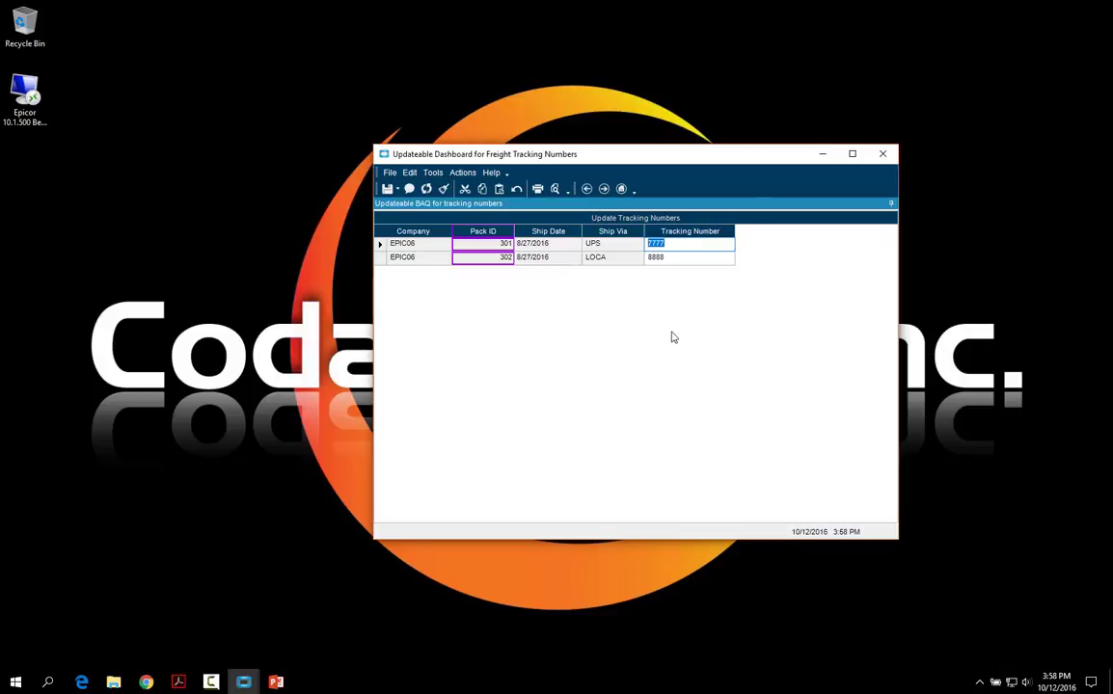
{"action": "type", "text": "9999"}
{"action": "key", "text": "Down"}
{"action": "type", "text": "0000"}
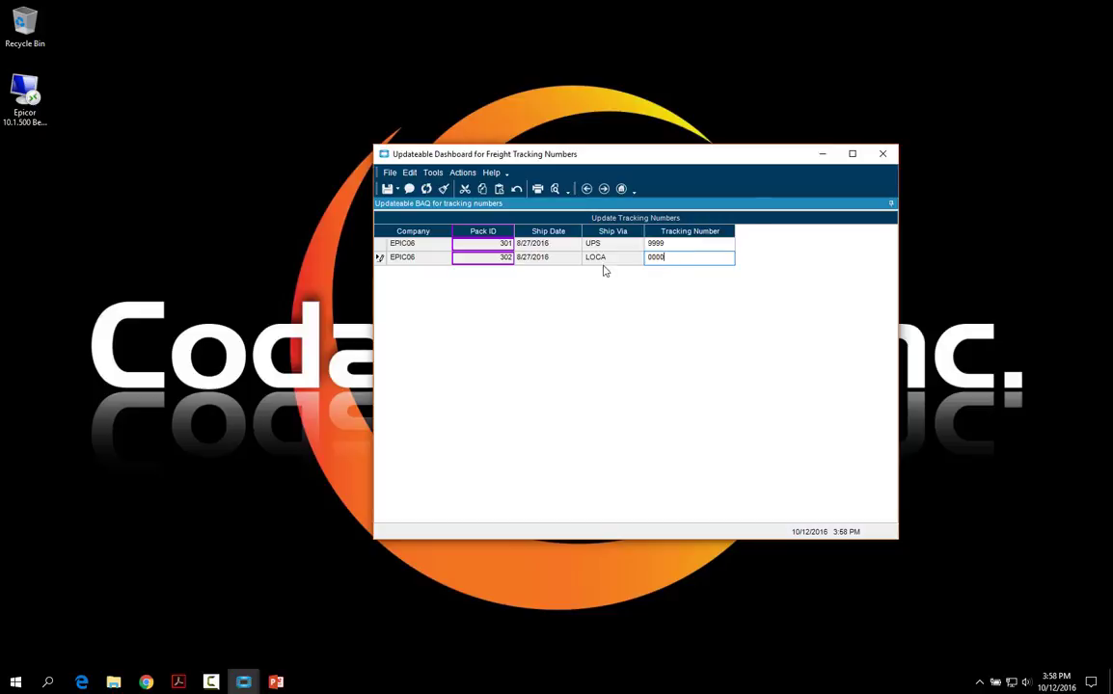
Save the new tracking numbers, then refresh the shipments with the default parameters to check the saved values.
{"action": "left_click", "coordinate": [387, 190]}
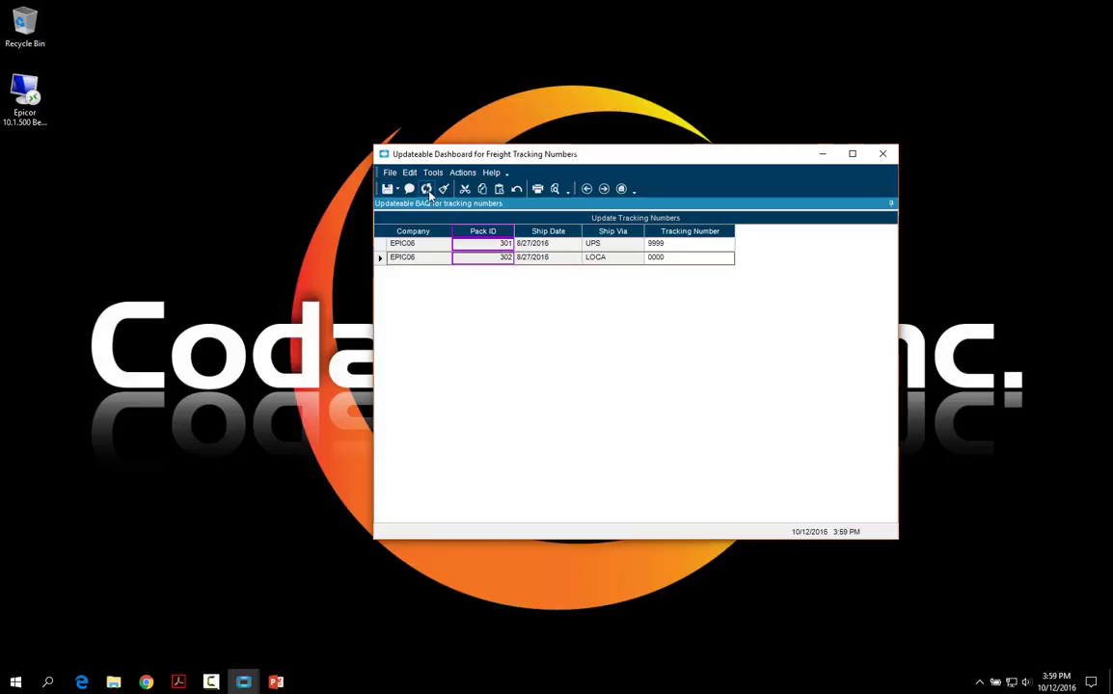
{"action": "left_click", "coordinate": [427, 190]}
{"action": "left_click", "coordinate": [455, 396]}
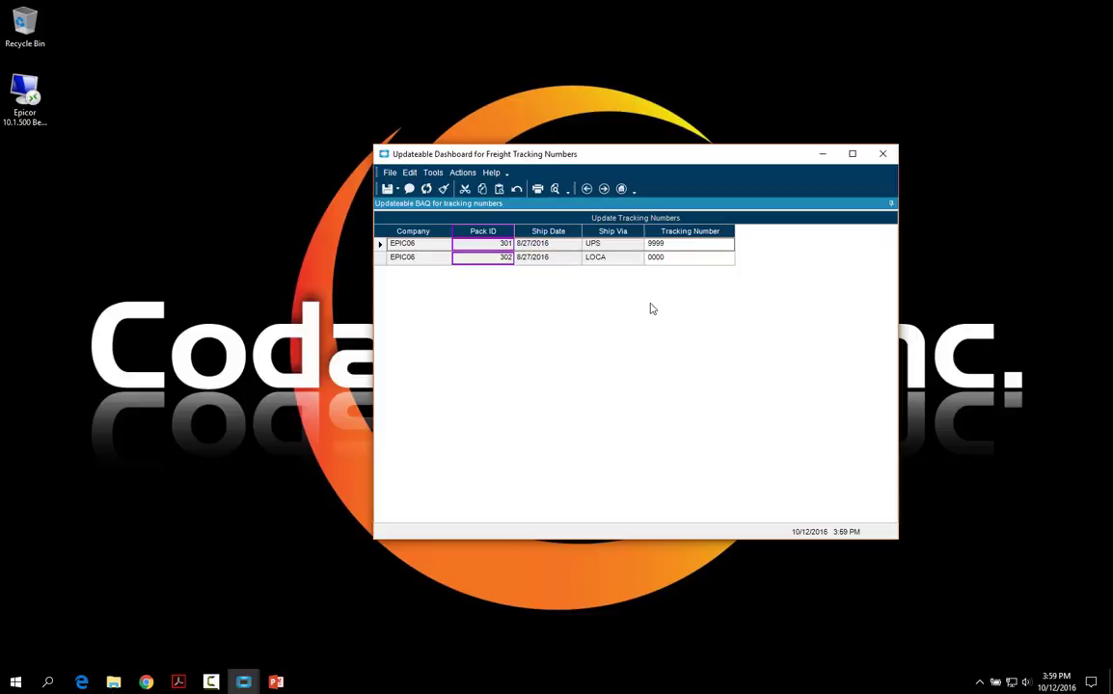
{"action": "key", "text": "alt+F4"}
Switch to the Add New Customers dashboard and launch its test application from the Deploy Dashboard options.
{"action": "mouse_move", "coordinate": [242, 681]}
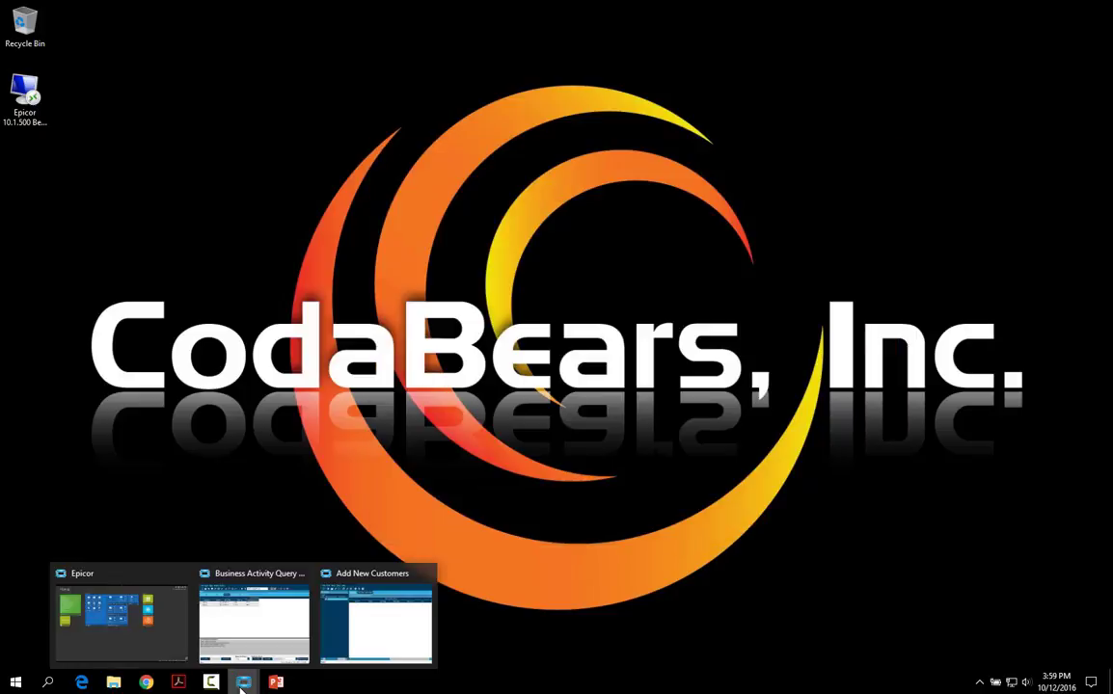
{"action": "left_click", "coordinate": [378, 622]}
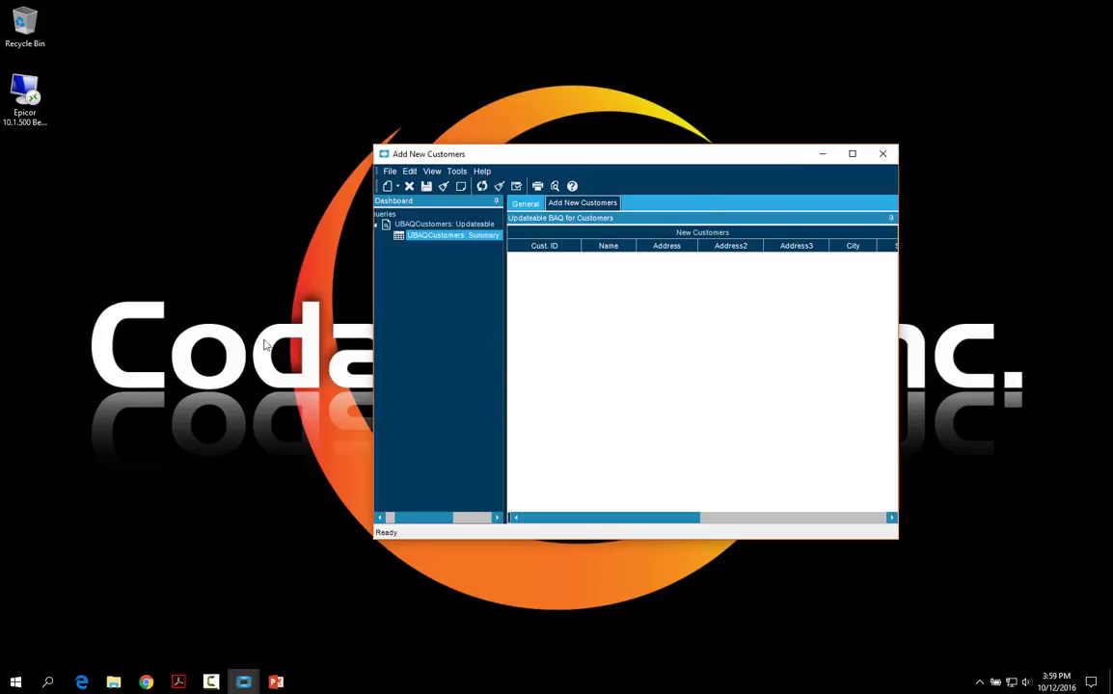
{"action": "left_click", "coordinate": [458, 171]}
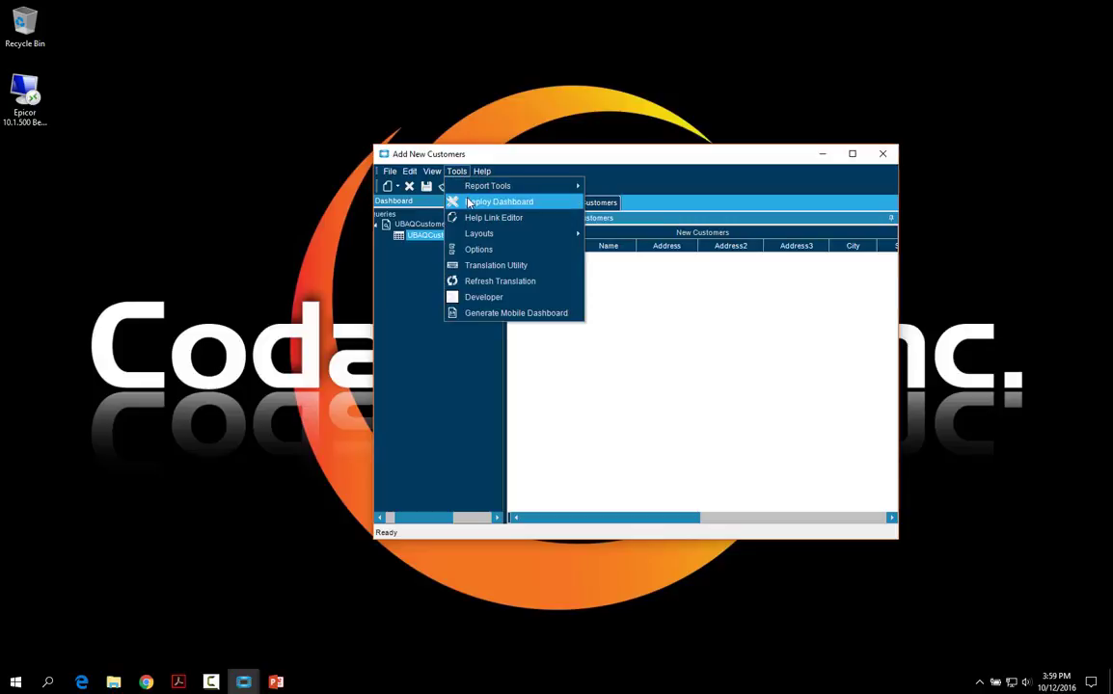
{"action": "left_click", "coordinate": [492, 202]}
{"action": "left_click", "coordinate": [508, 268]}
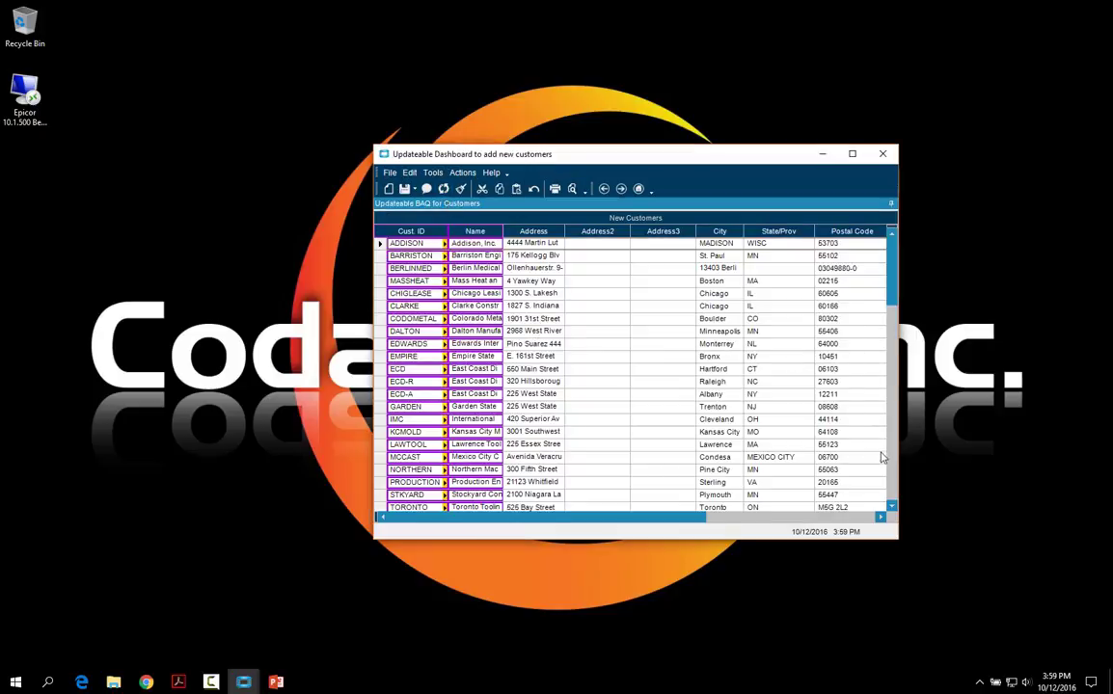
Add a new customer record with the Cust. ID YouTube and the name YouTube Customer.
{"action": "left_click", "coordinate": [854, 156]}
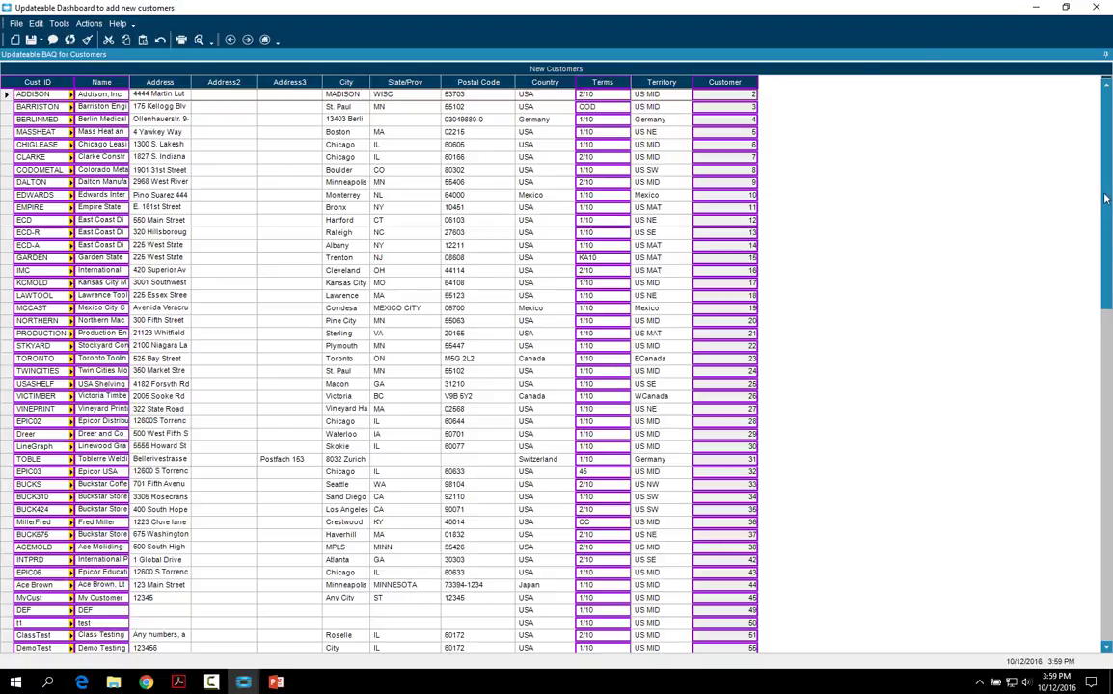
{"action": "scroll", "coordinate": [998, 286], "scroll_direction": "down", "scroll_amount": 8}
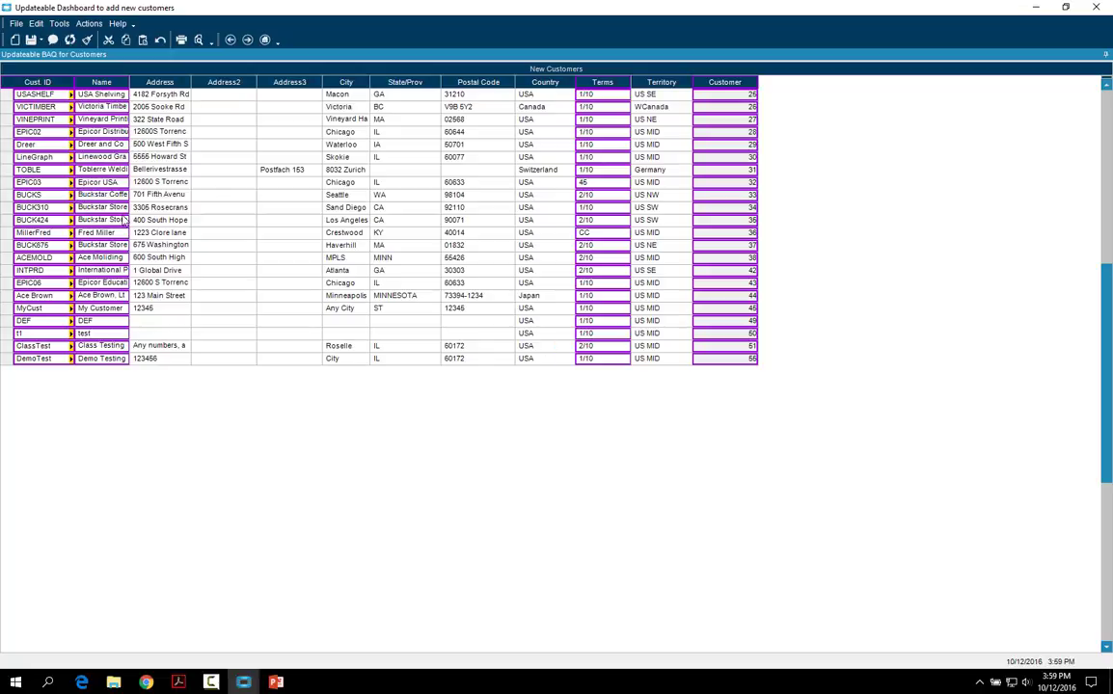
{"action": "left_click", "coordinate": [13, 41]}
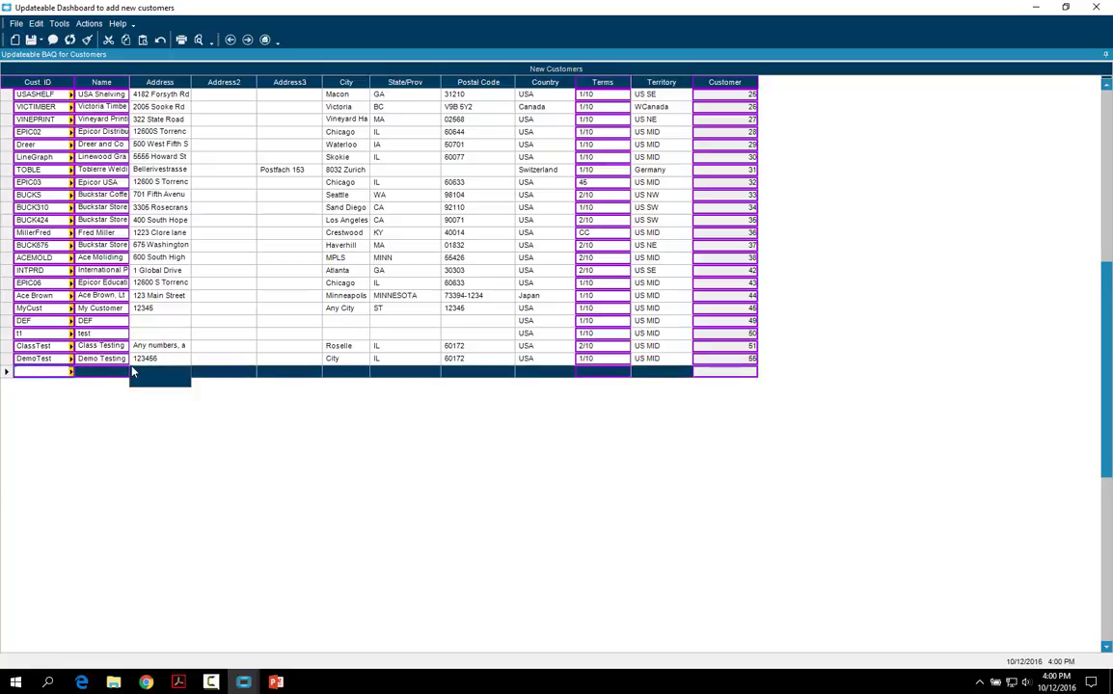
{"action": "type", "text": "YouTube"}
{"action": "key", "text": "Tab"}
{"action": "type", "text": "YouTube Customer"}
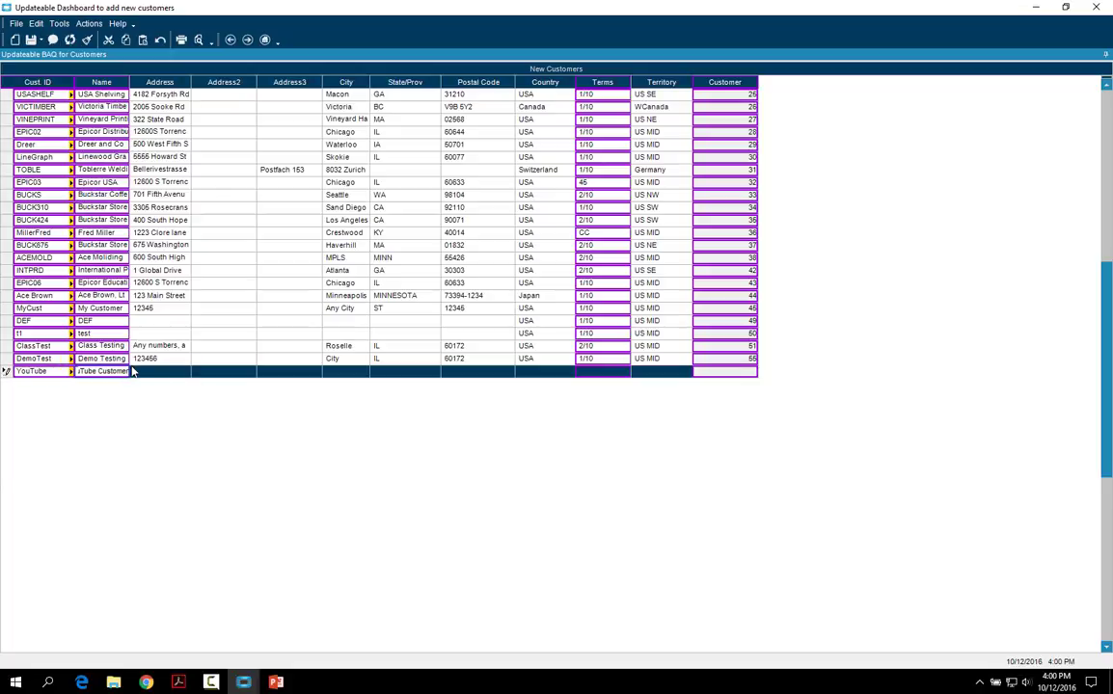
Fill in the new customer's street address, city, state IL, postal code and country USA, leaving Address2 and Address3 empty.
{"action": "key", "text": "Tab"}
{"action": "type", "text": "Internetstreet"}
{"action": "key", "text": "Tab"}
{"action": "key", "text": "Tab"}
{"action": "key", "text": "Tab"}
{"action": "type", "text": "Any City"}
{"action": "key", "text": "Tab"}
{"action": "type", "text": "IL"}
{"action": "key", "text": "Tab"}
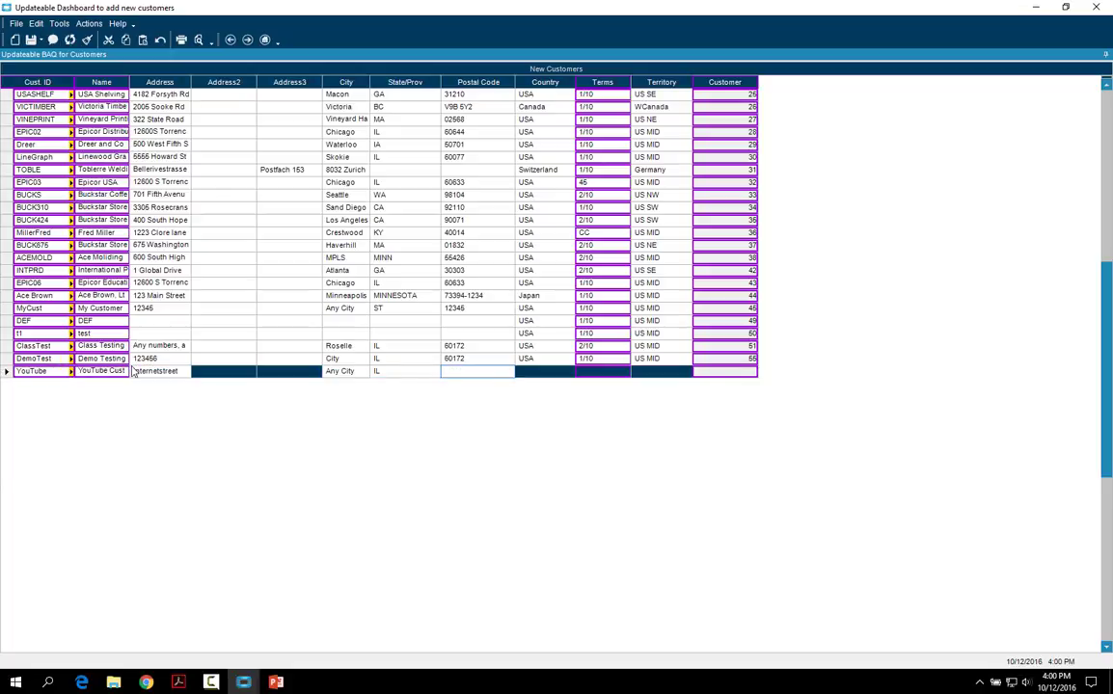
{"action": "type", "text": "60633"}
{"action": "key", "text": "Tab"}
{"action": "type", "text": "USA"}
{"action": "key", "text": "Tab"}
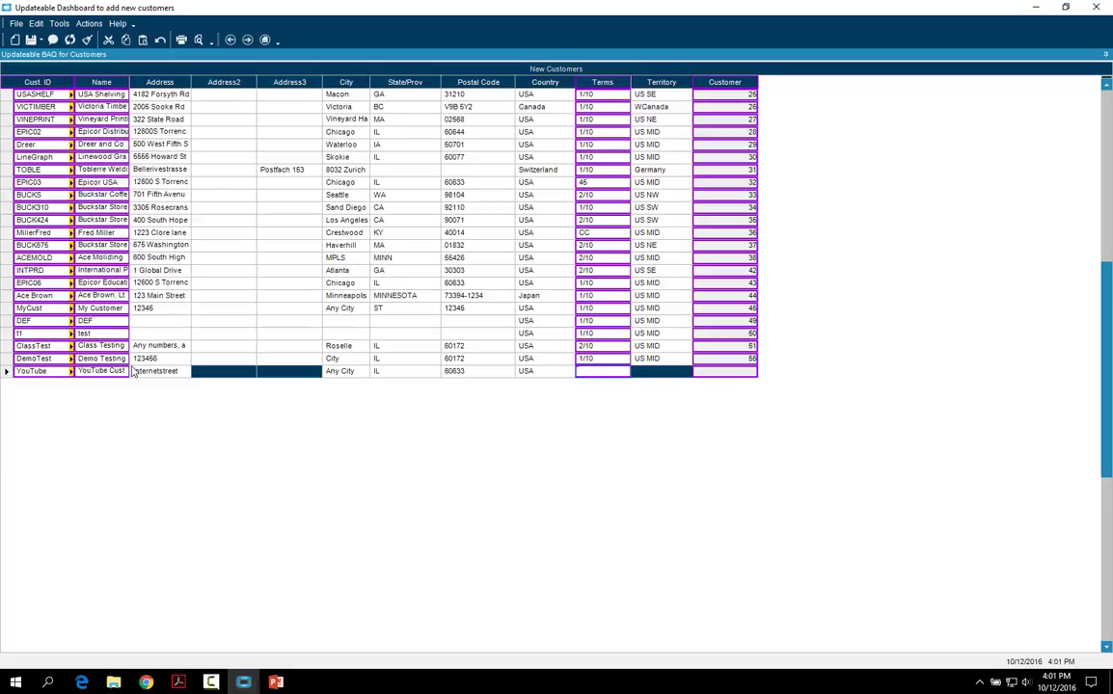
Set the YouTube customer's terms to 1/10 and its territory to US MID.
{"action": "left_click", "coordinate": [133, 372]}
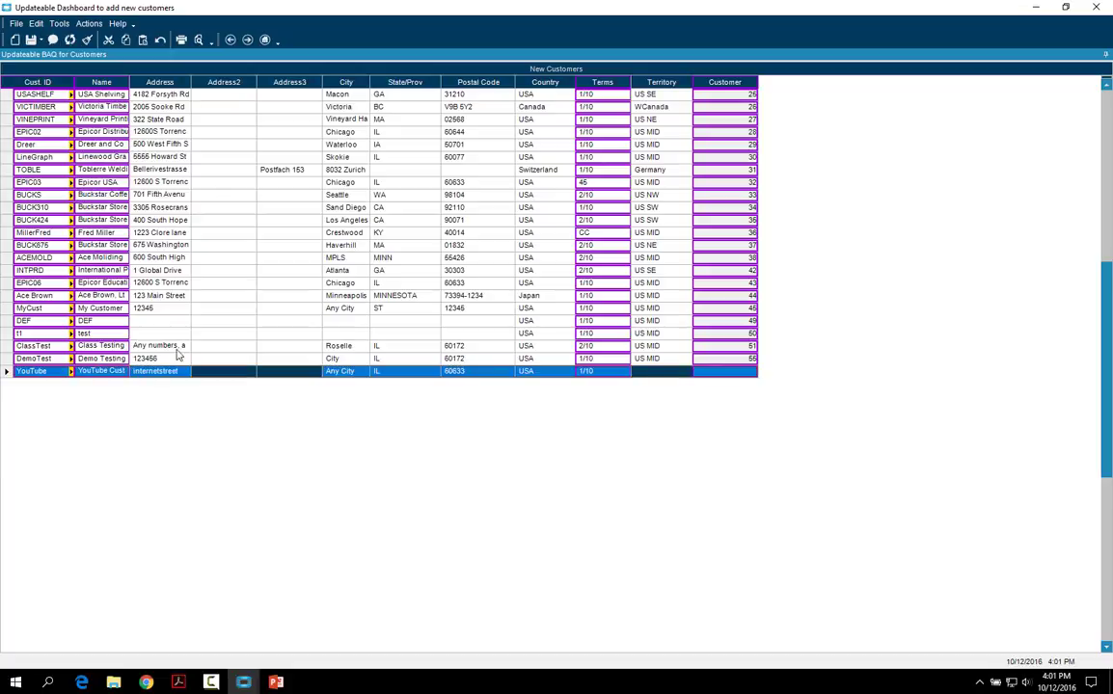
{"action": "left_click", "coordinate": [660, 374]}
{"action": "type", "text": "US M"}
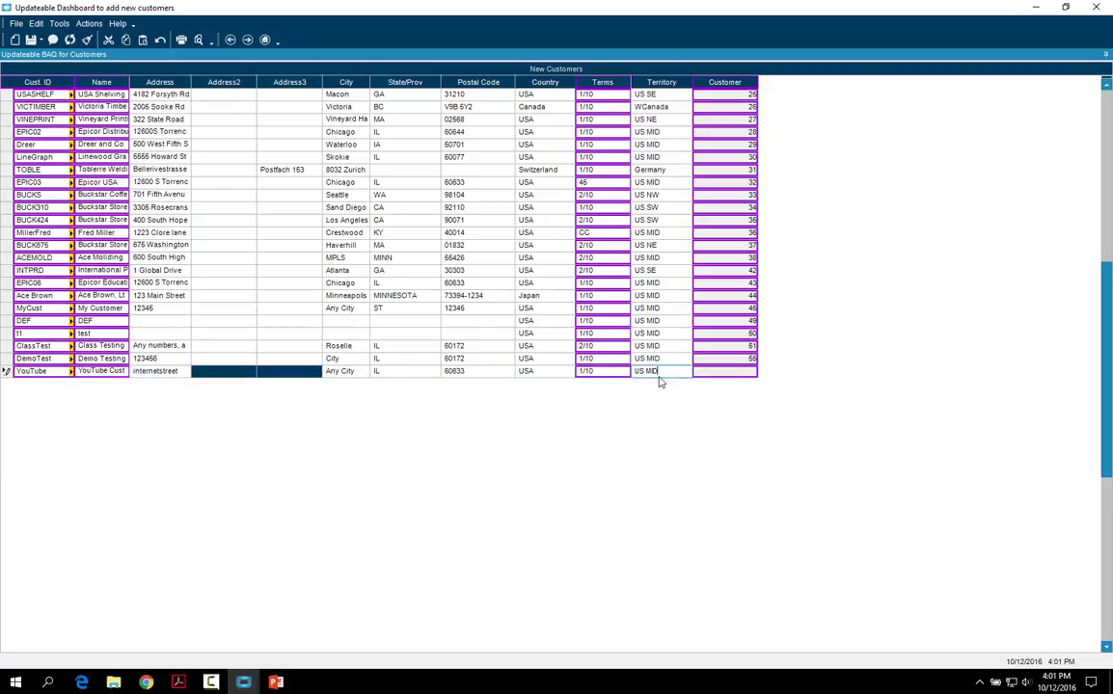
{"action": "type", "text": "ID"}
{"action": "key", "text": "Tab"}
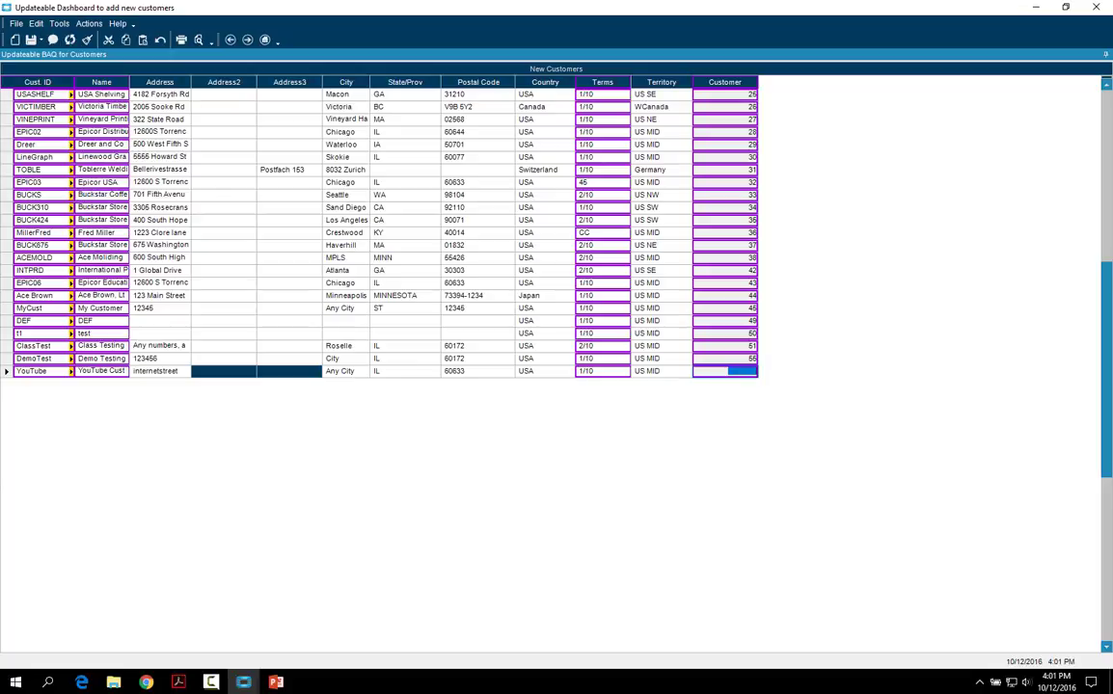
Save the new customer and refresh the customer list to check the added record at its end.
{"action": "scroll", "coordinate": [662, 260], "scroll_direction": "up", "scroll_amount": 7}
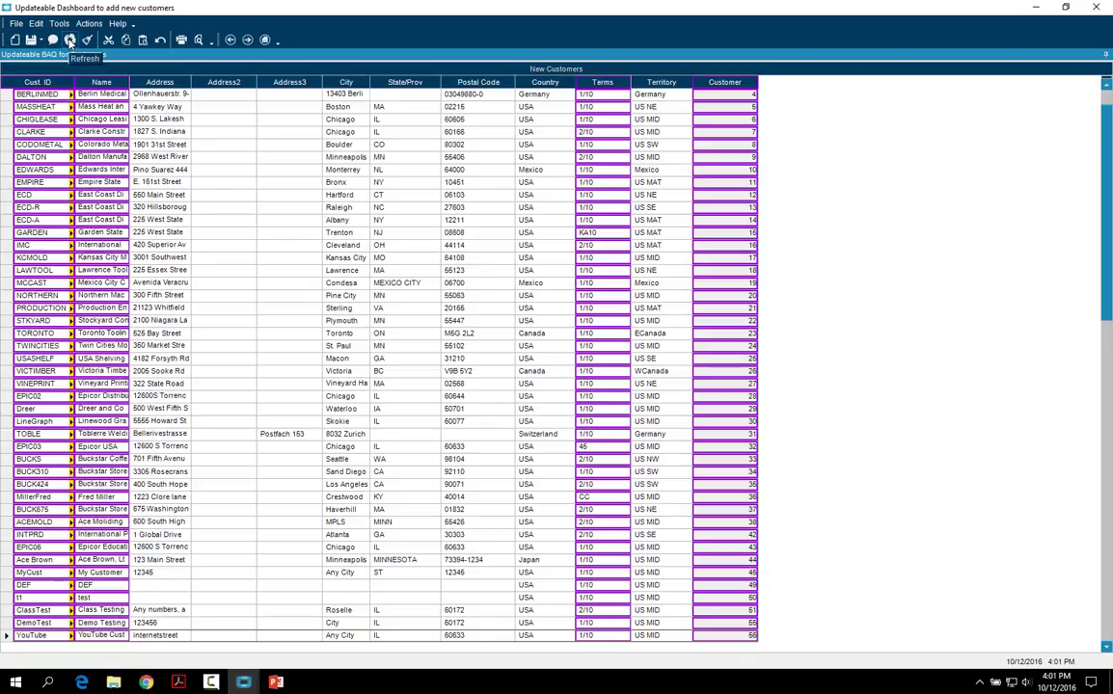
{"action": "left_click", "coordinate": [63, 40]}
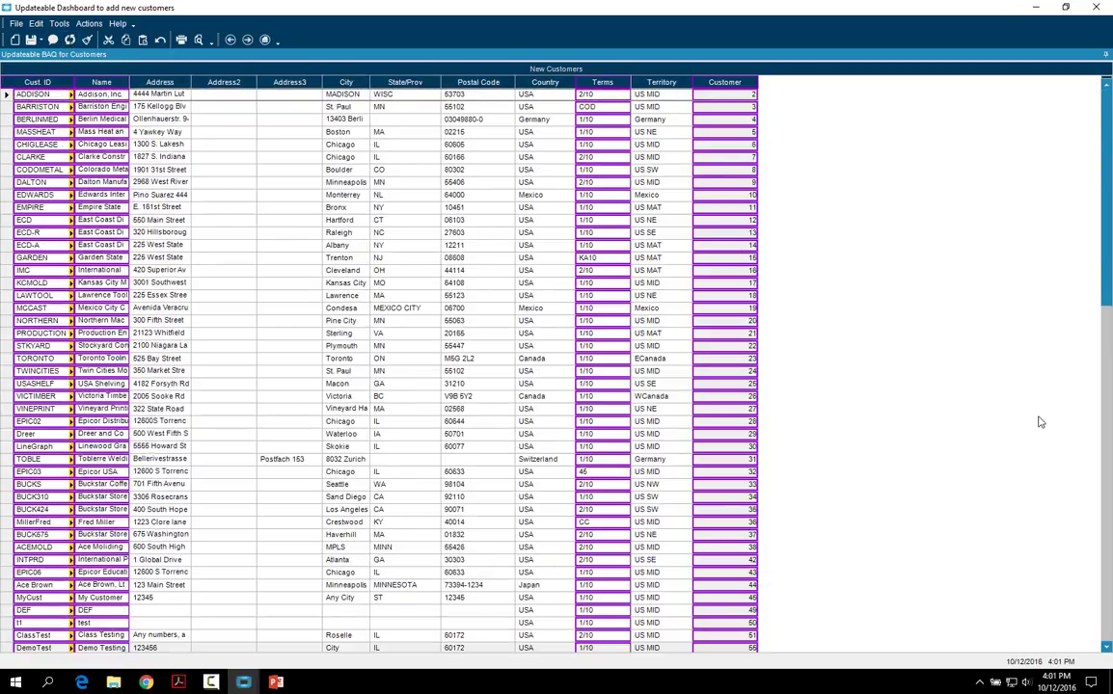
{"action": "left_click", "coordinate": [1106, 545]}
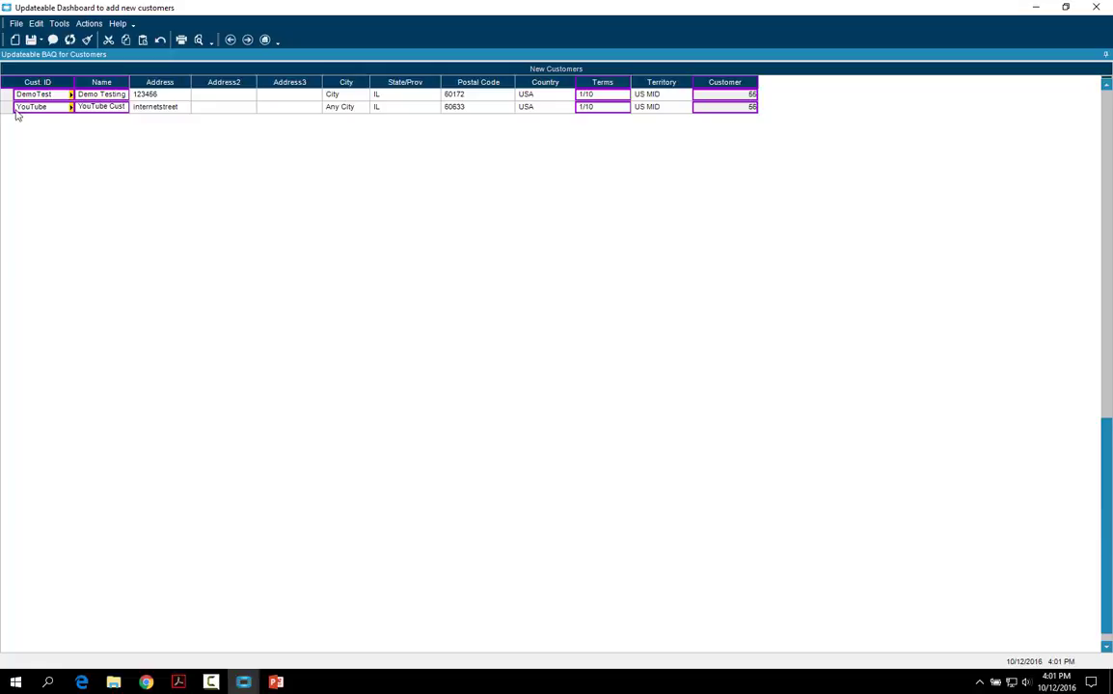